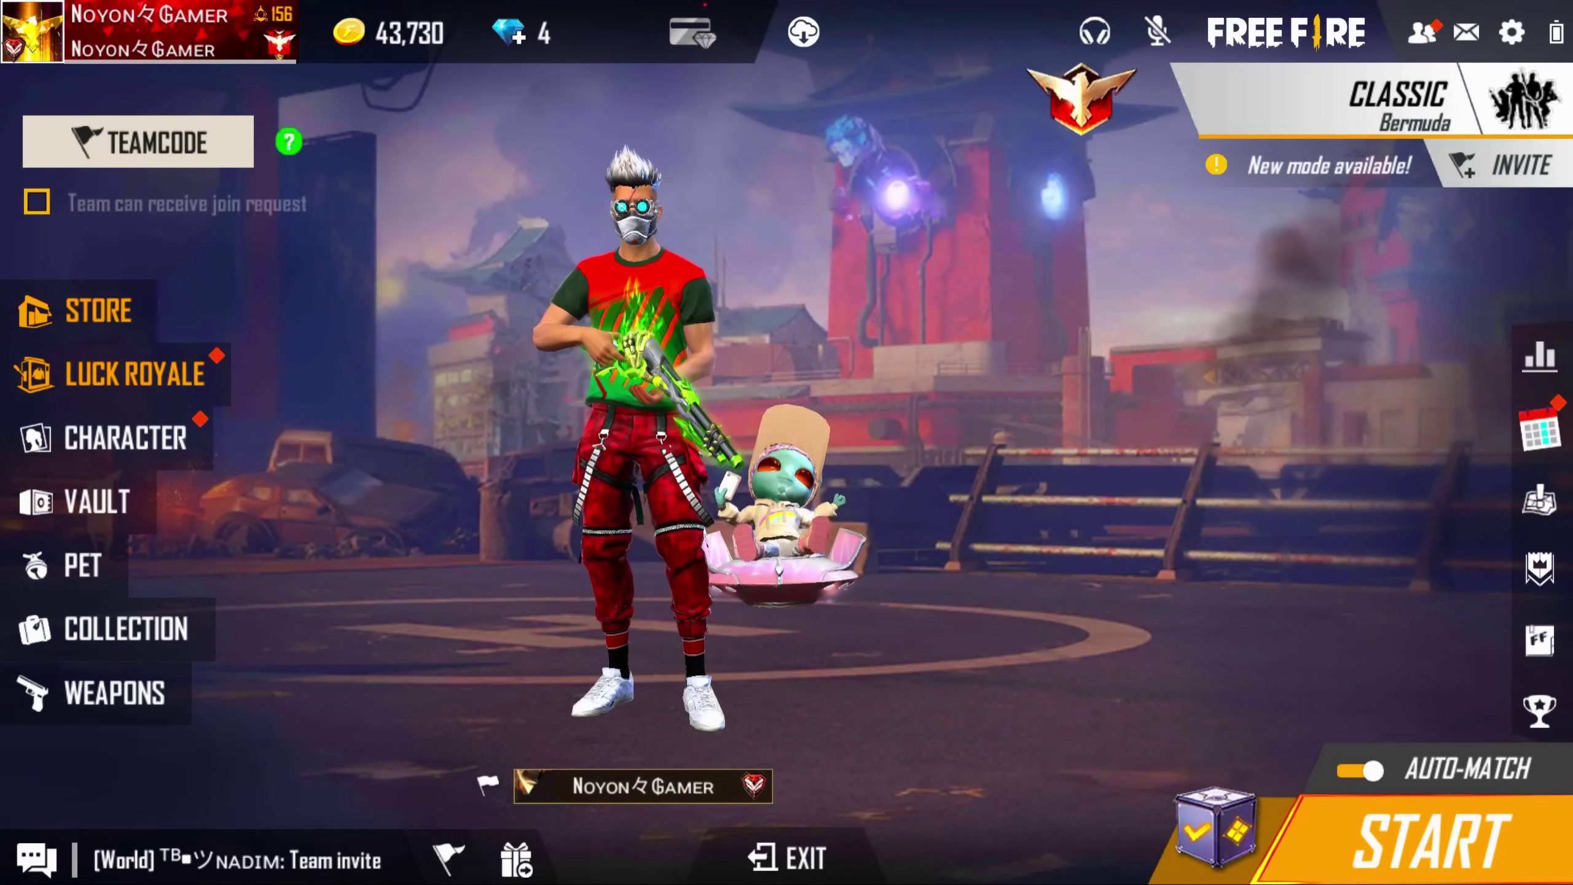
- Open Customer Service from the game Settings to show the help centre categories
click(1515, 34)
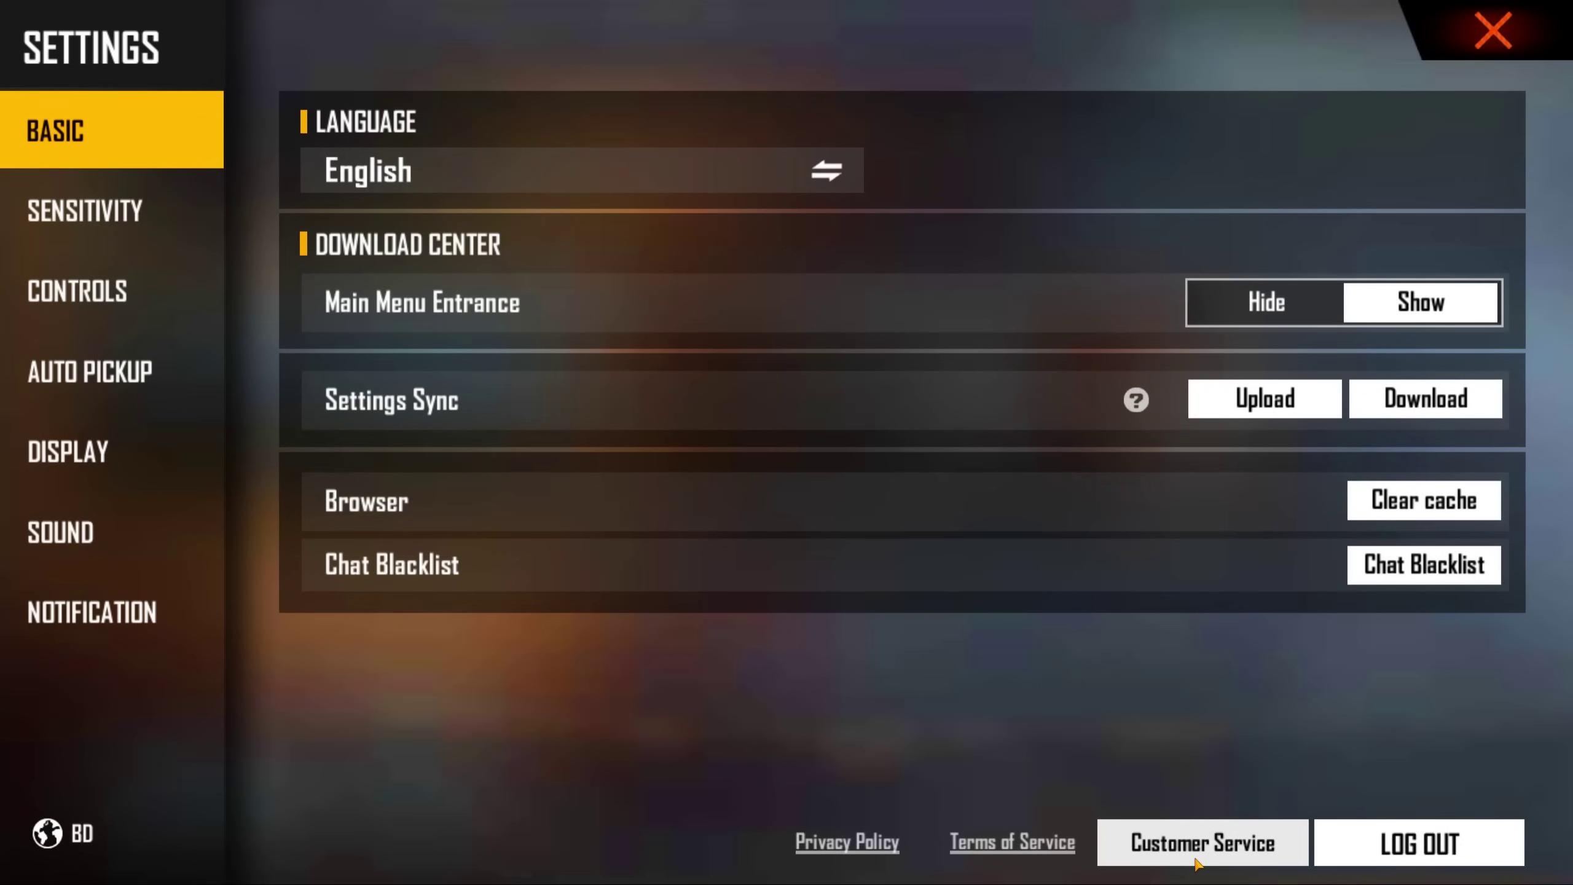
click(1223, 844)
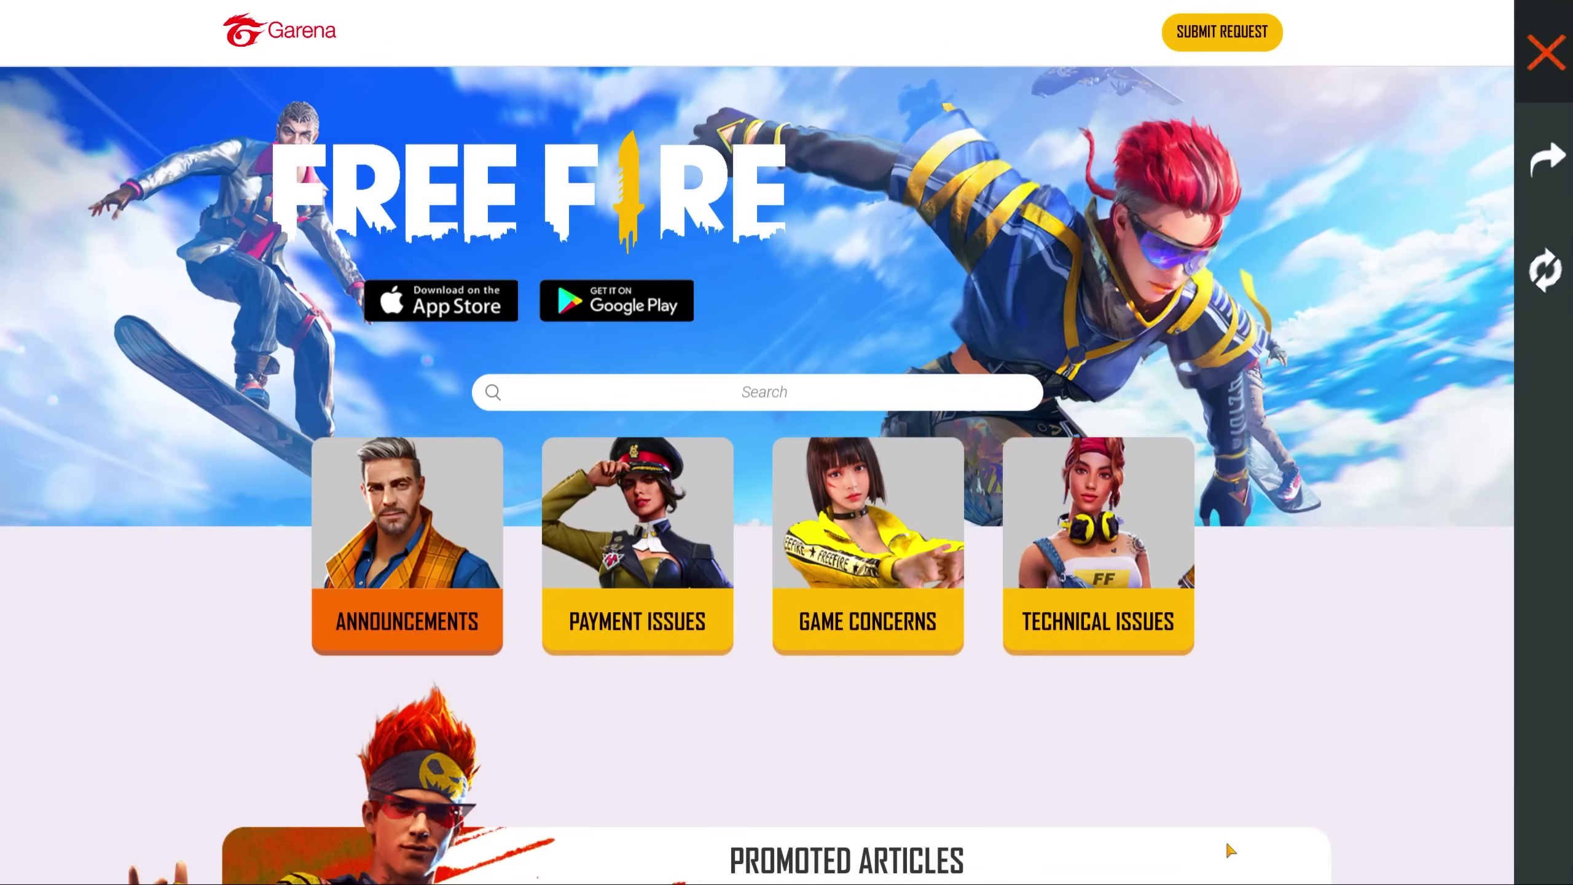
scroll(1014, 804, down, 4)
scroll(871, 611, up, 4)
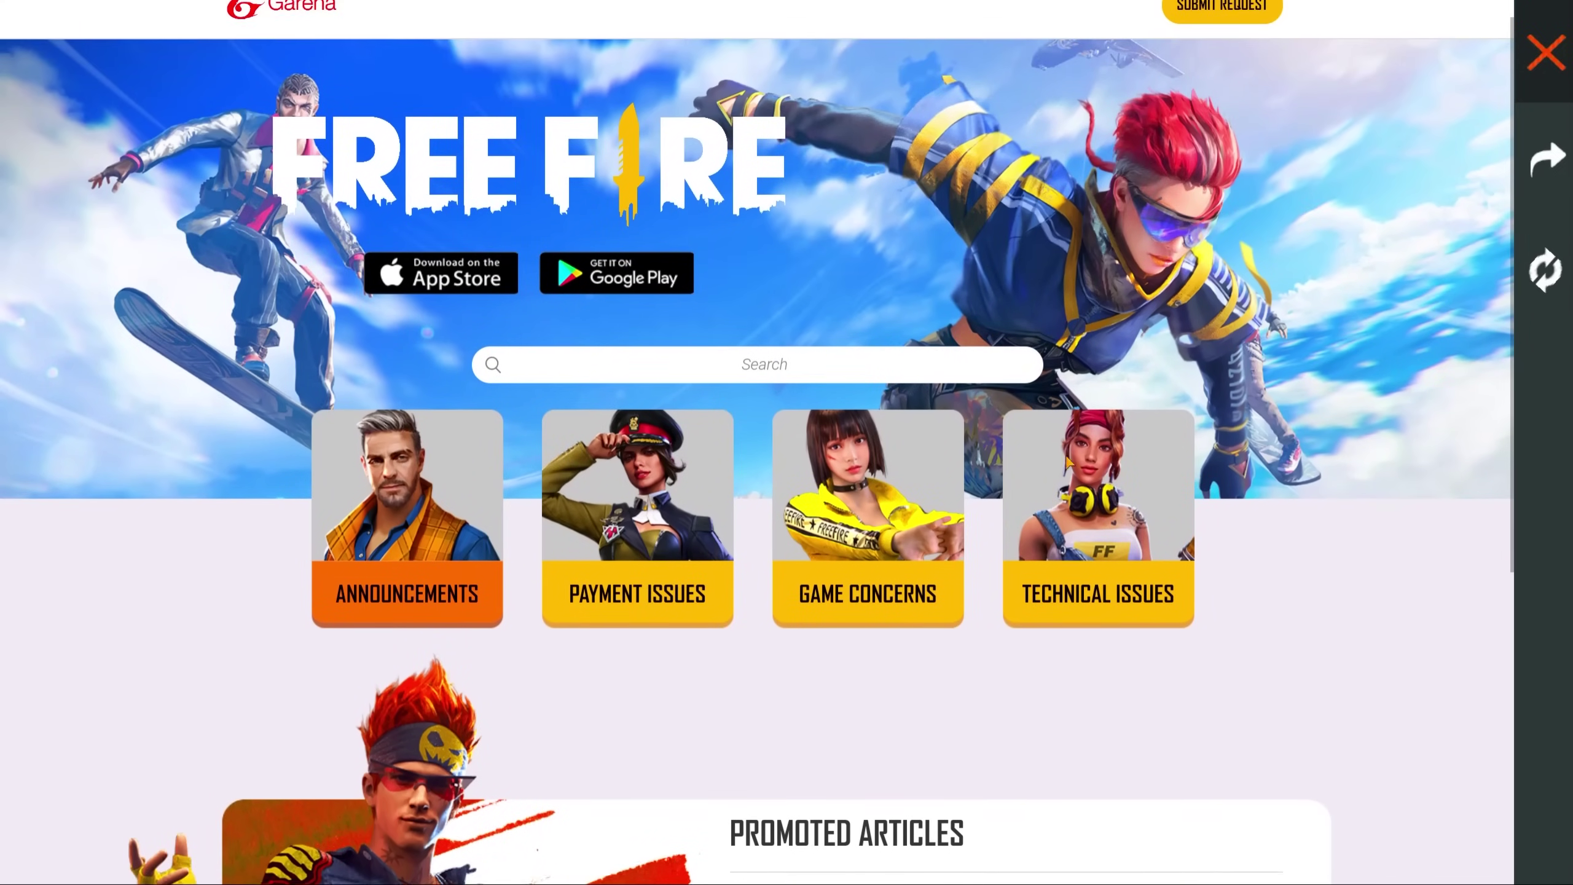
scroll(1070, 461, up, 1)
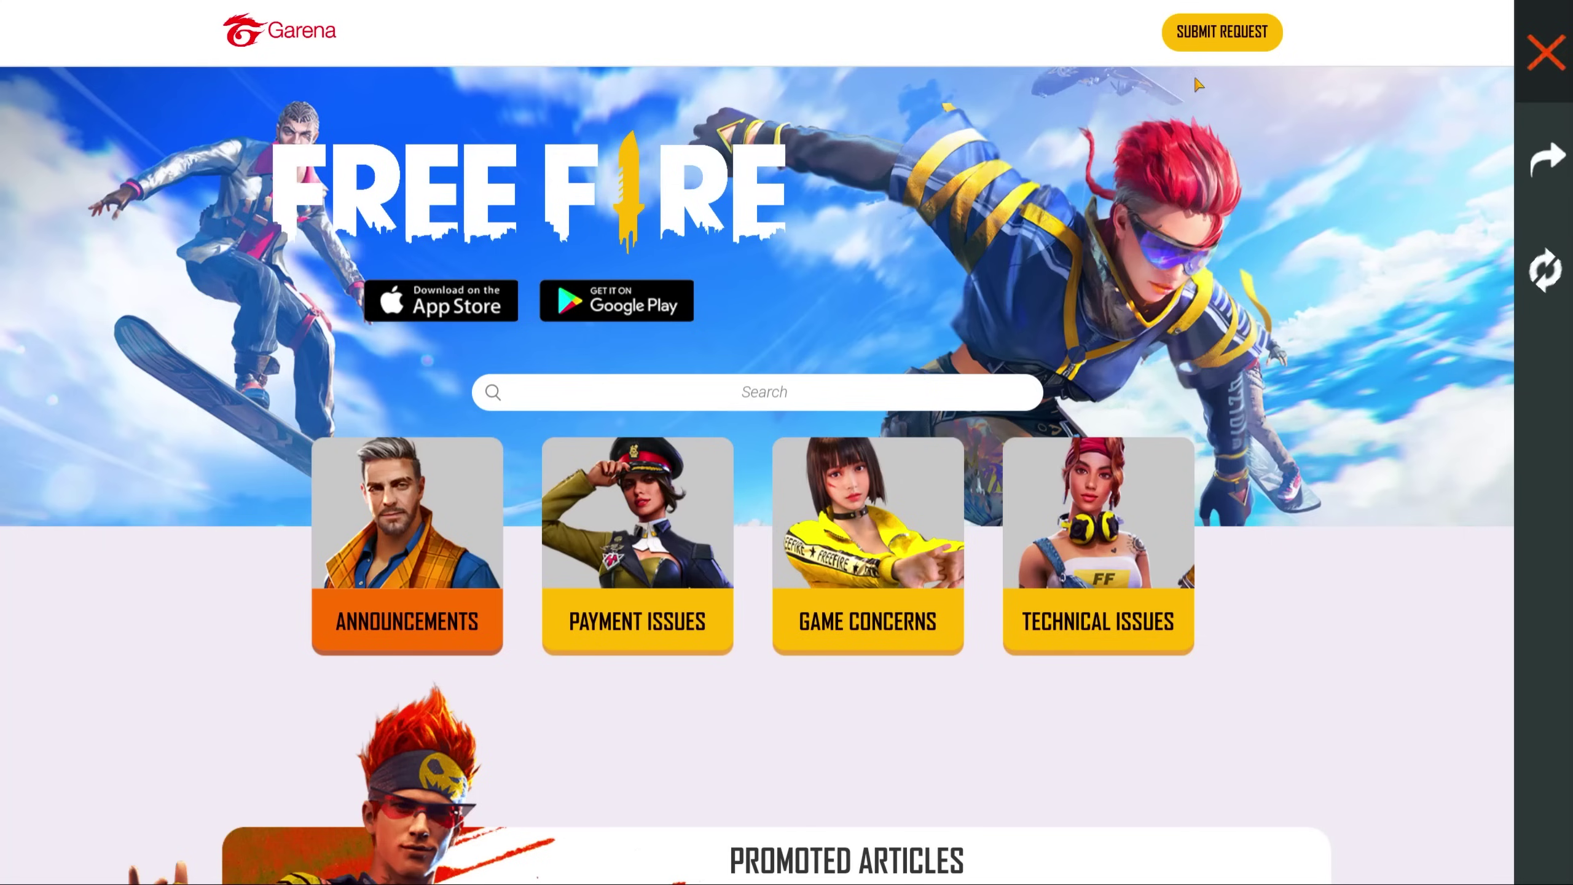
- Start a new support request and pick Bangladesh from the region list
click(1219, 44)
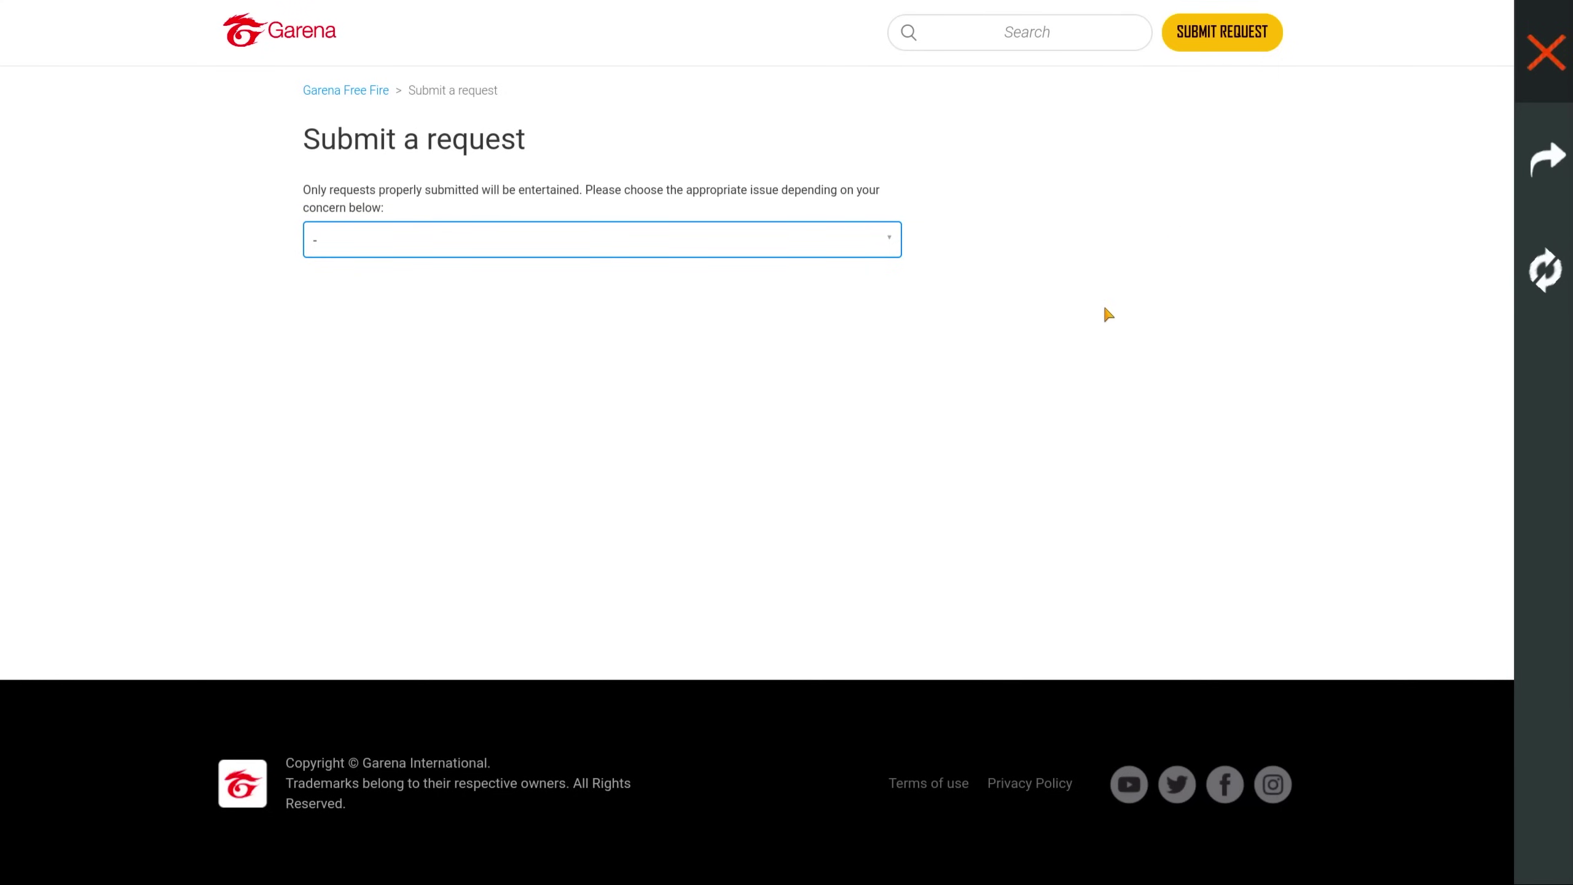
click(742, 251)
scroll(499, 297, down, 1)
scroll(502, 311, up, 1)
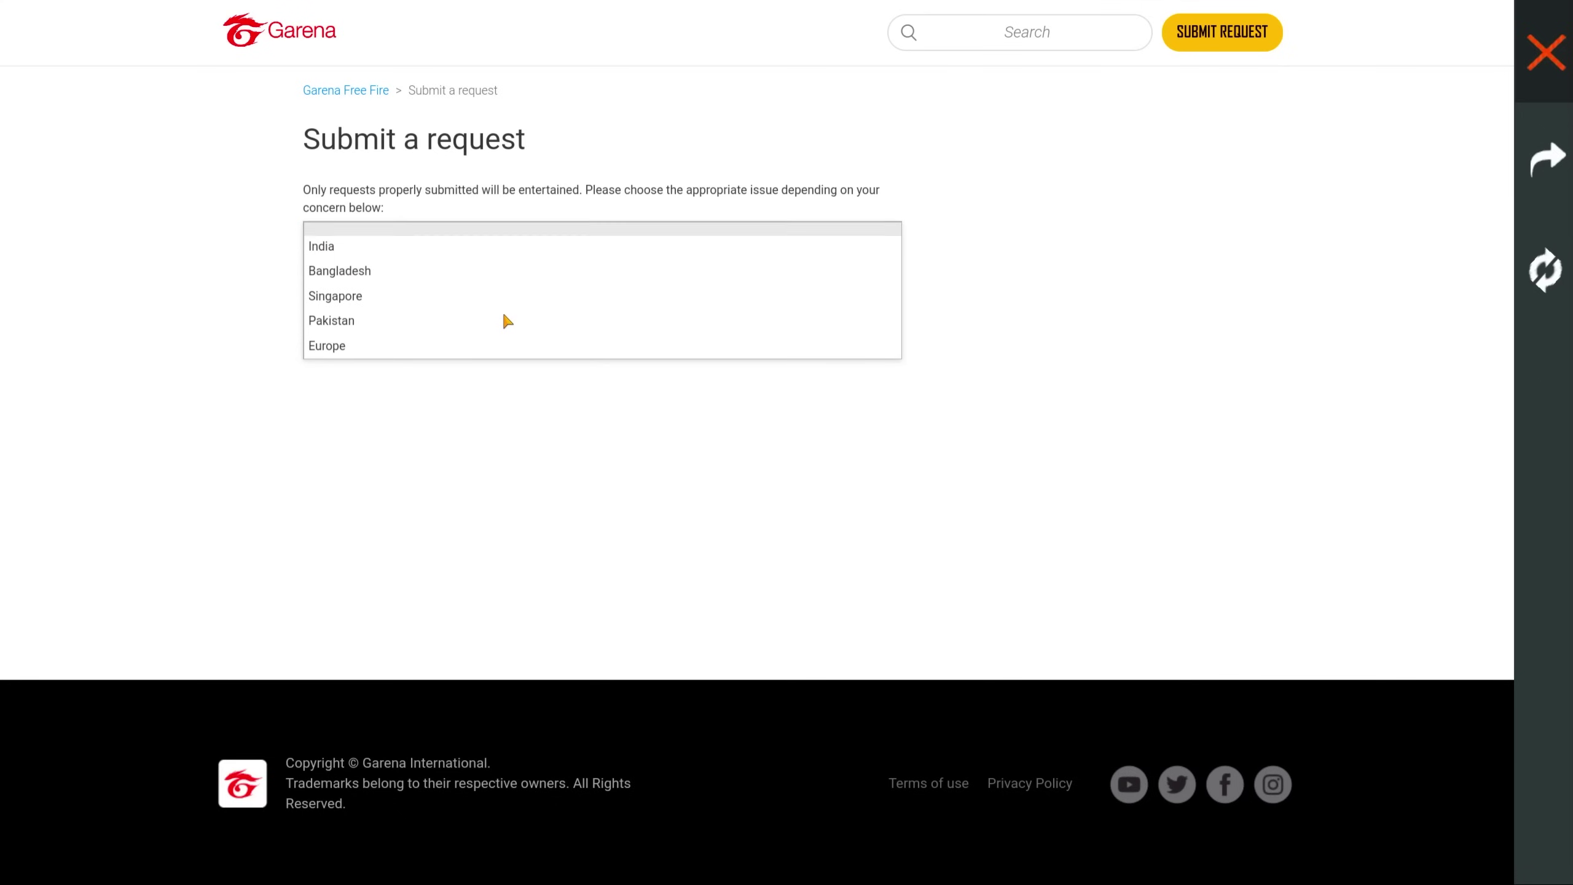
scroll(501, 311, down, 1)
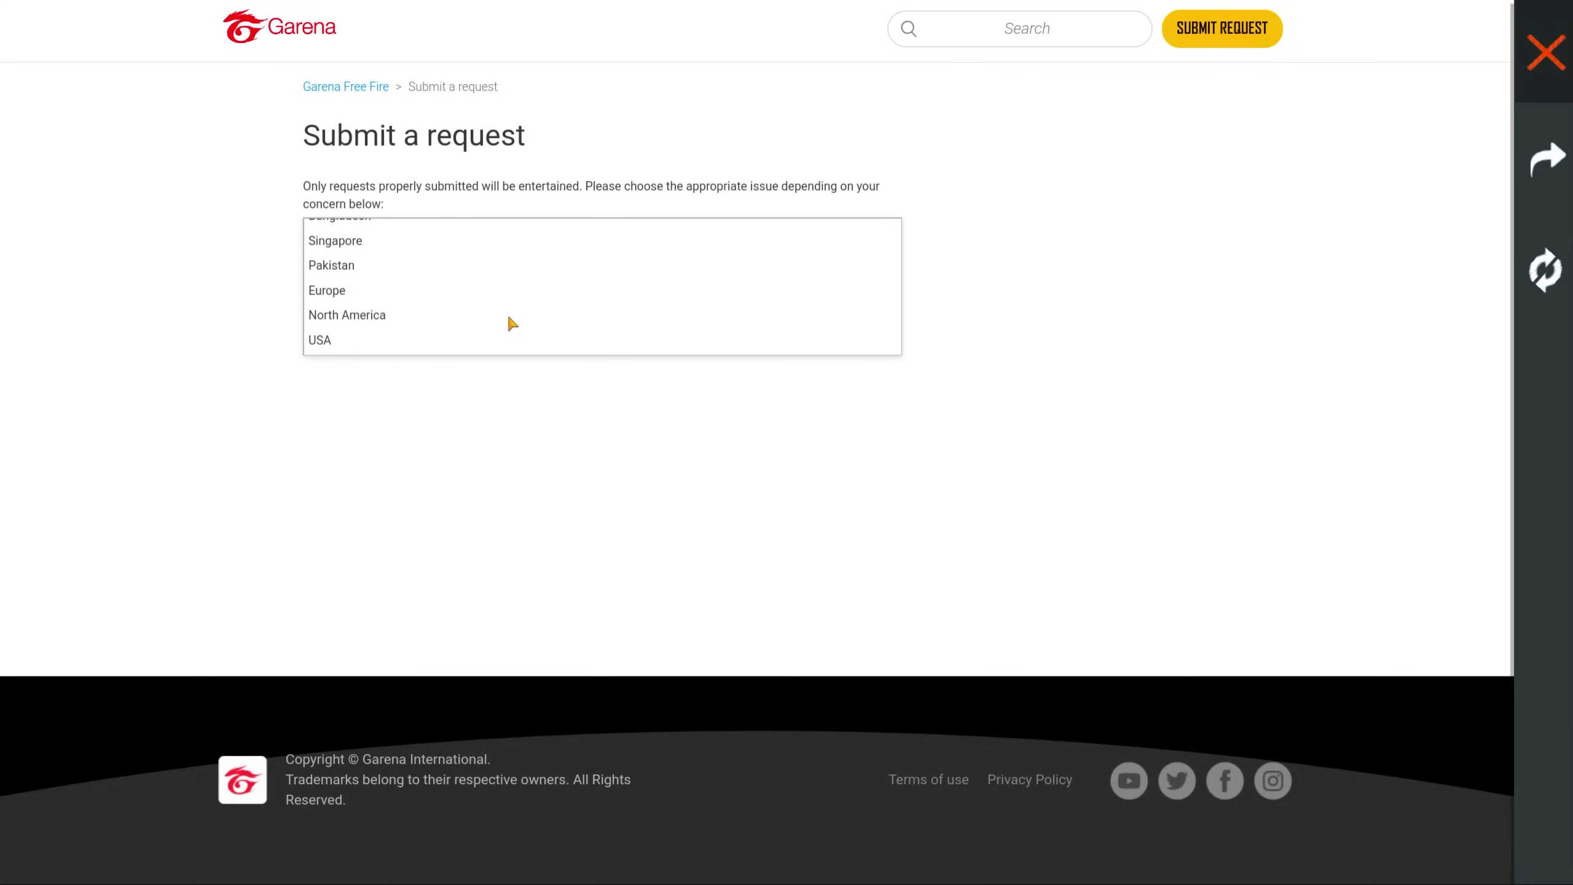
scroll(506, 316, up, 1)
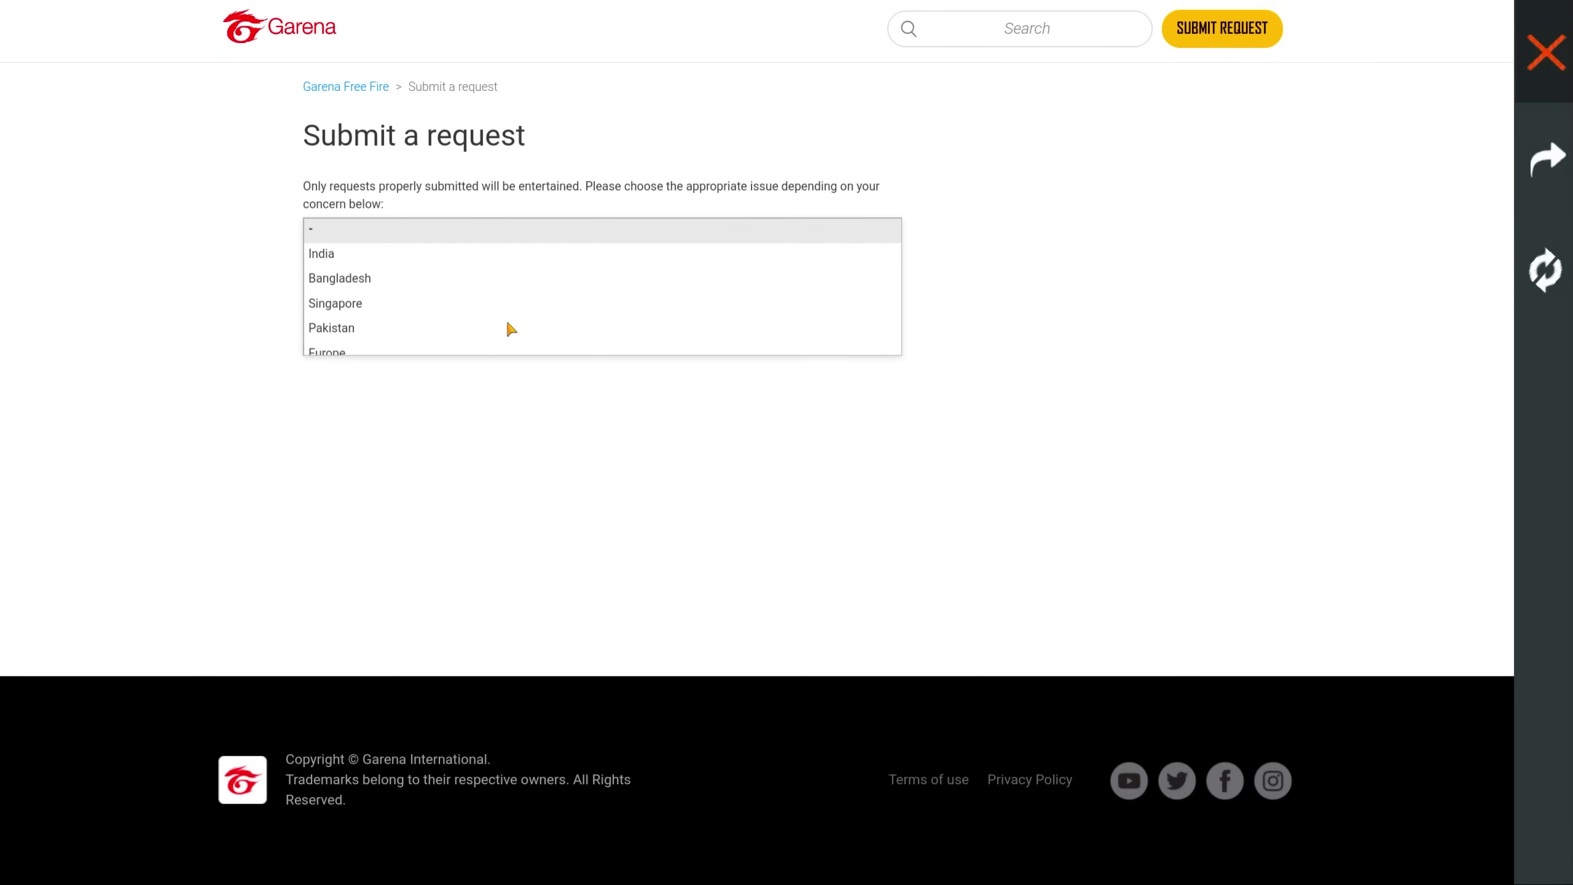
click(384, 282)
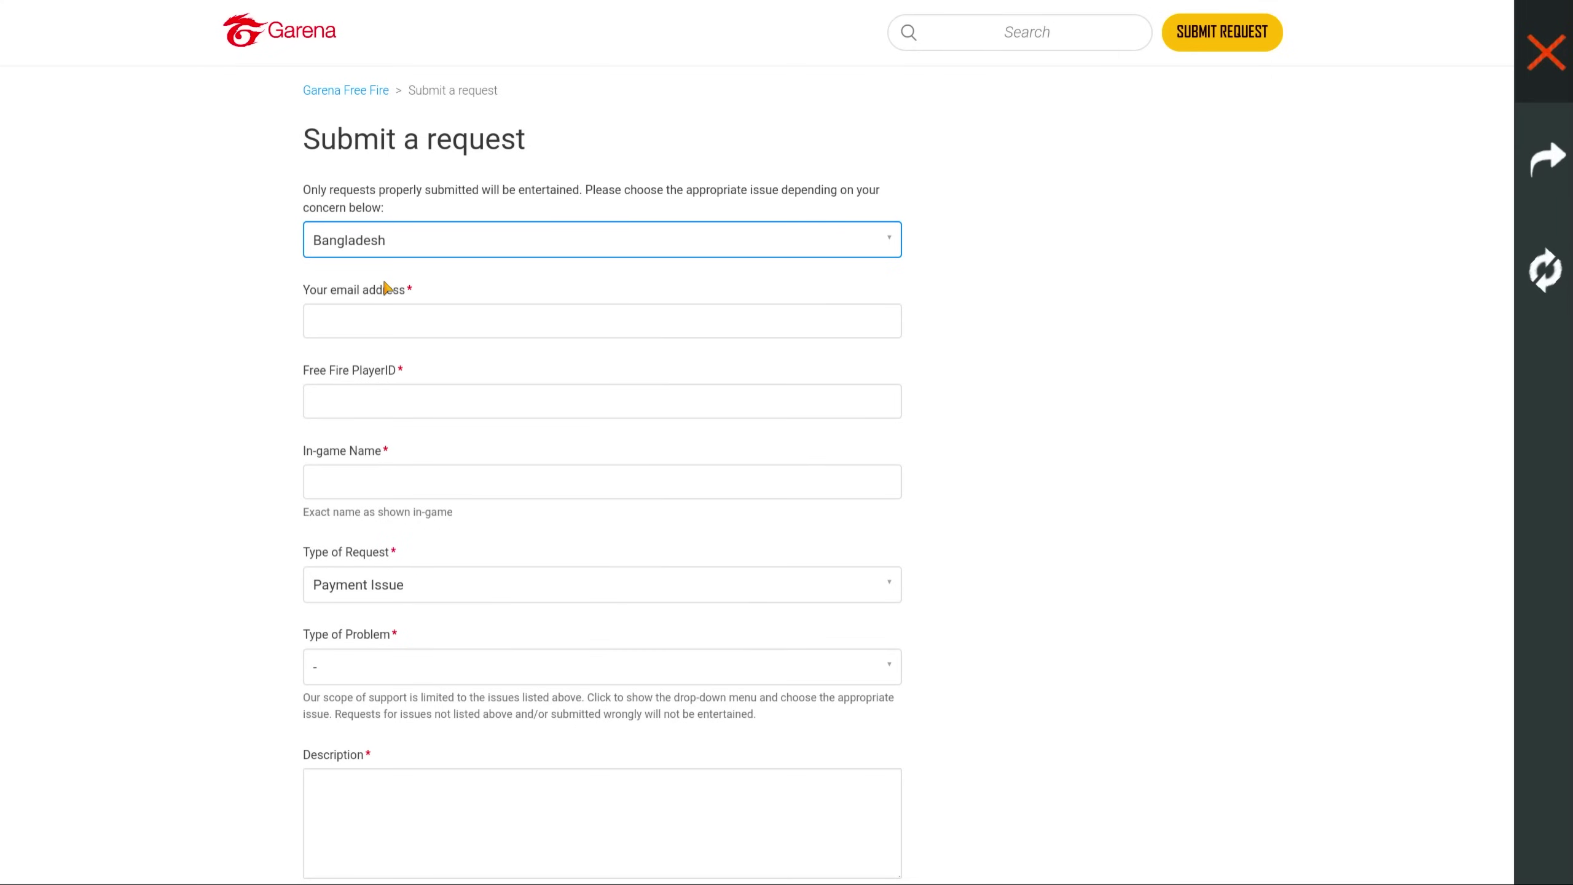
- Type the contact e-mail address, then paste the Player ID and in-game name
click(403, 325)
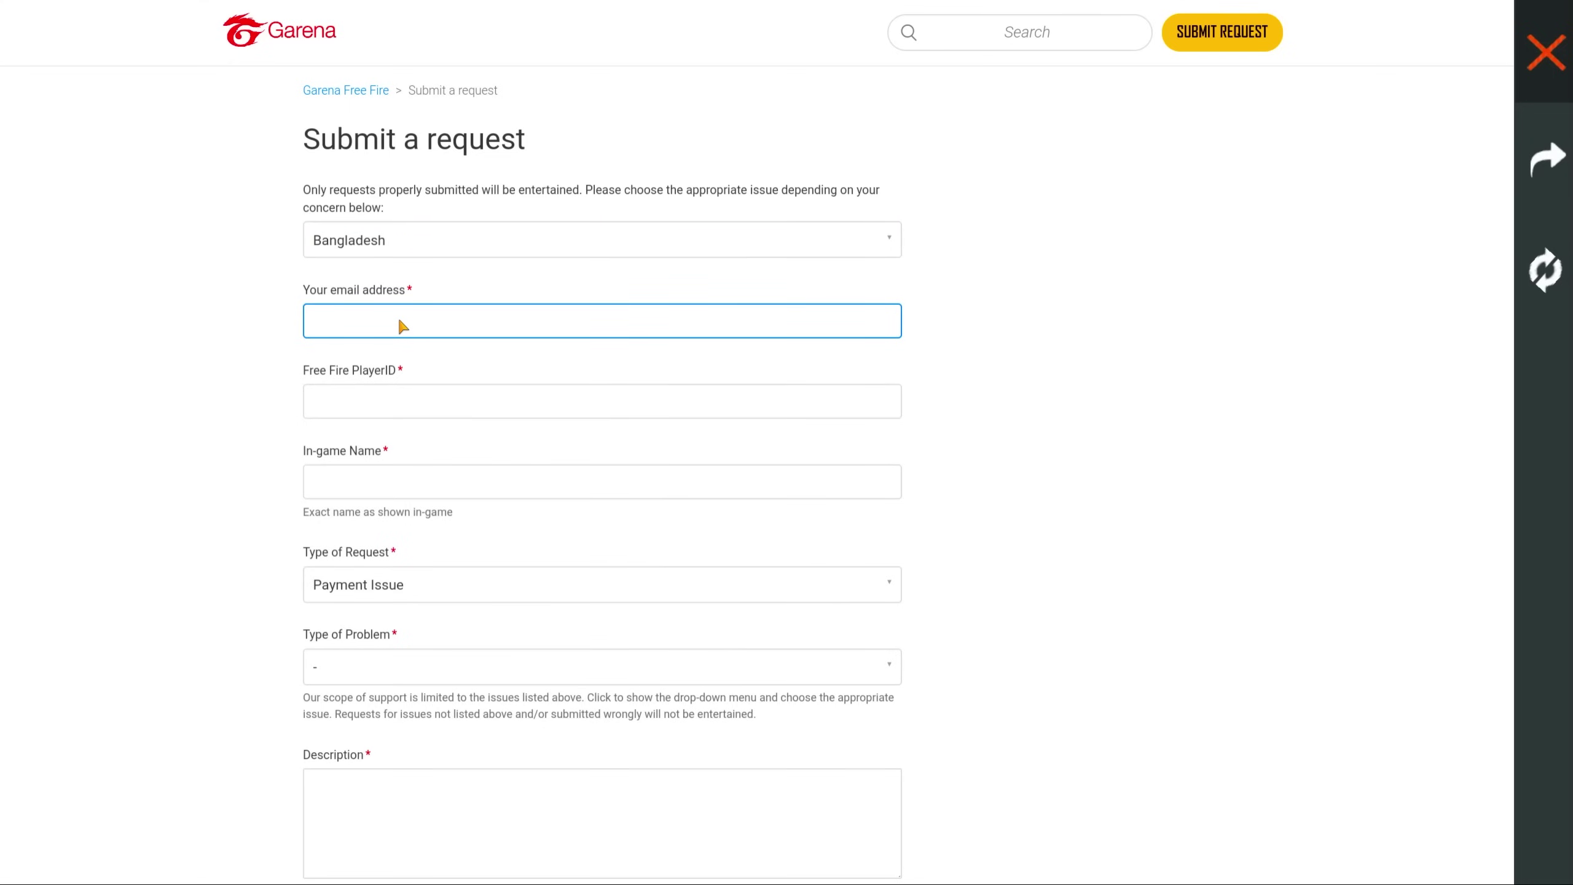
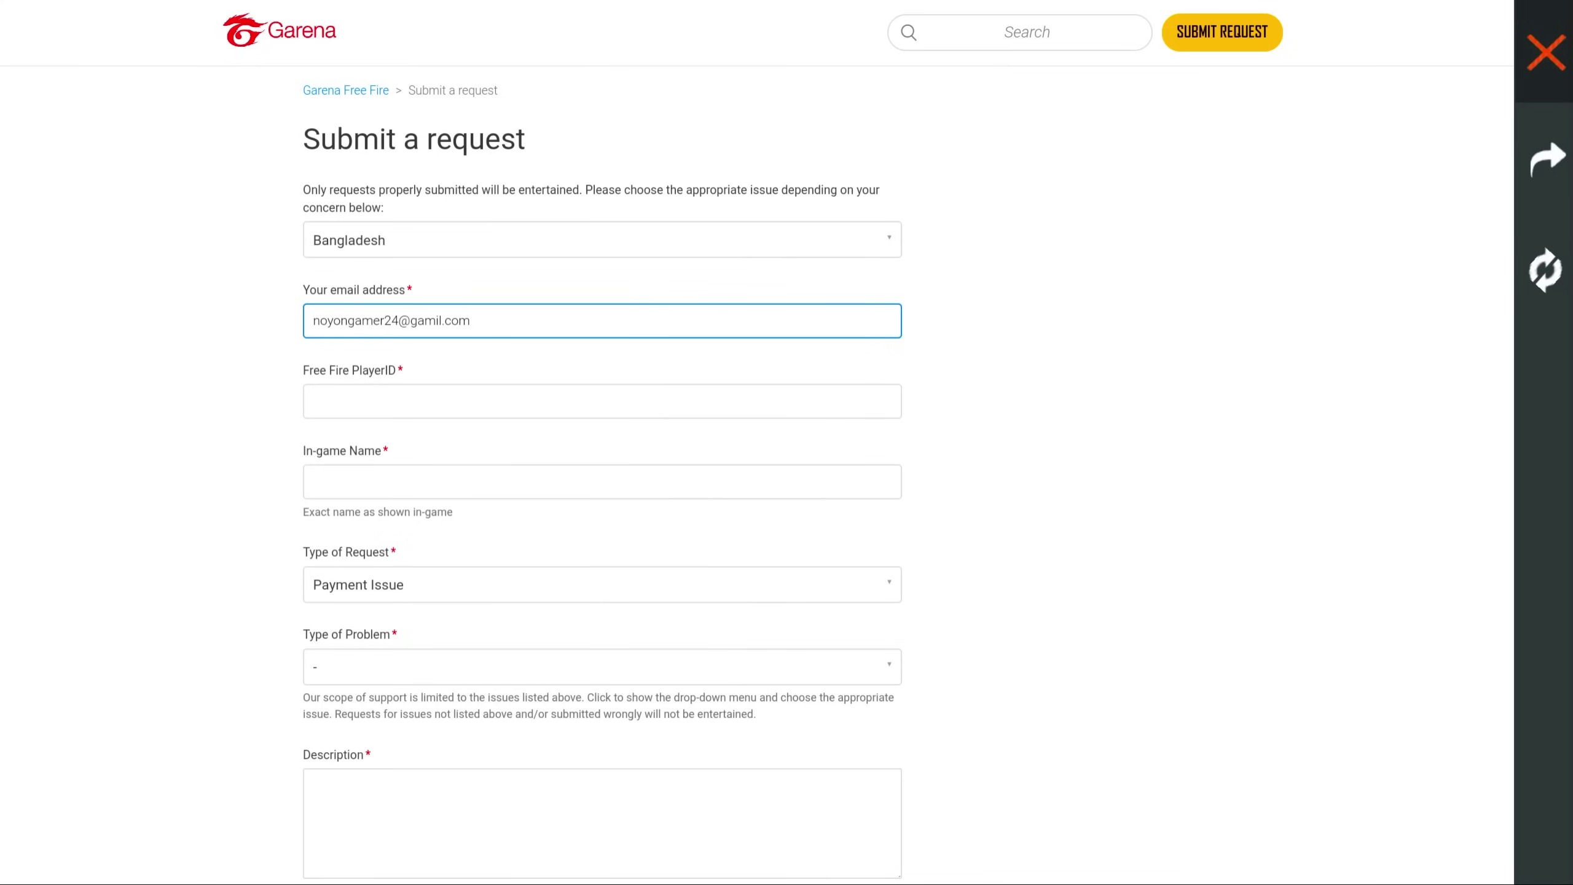
click(409, 411)
key(ctrl+v)
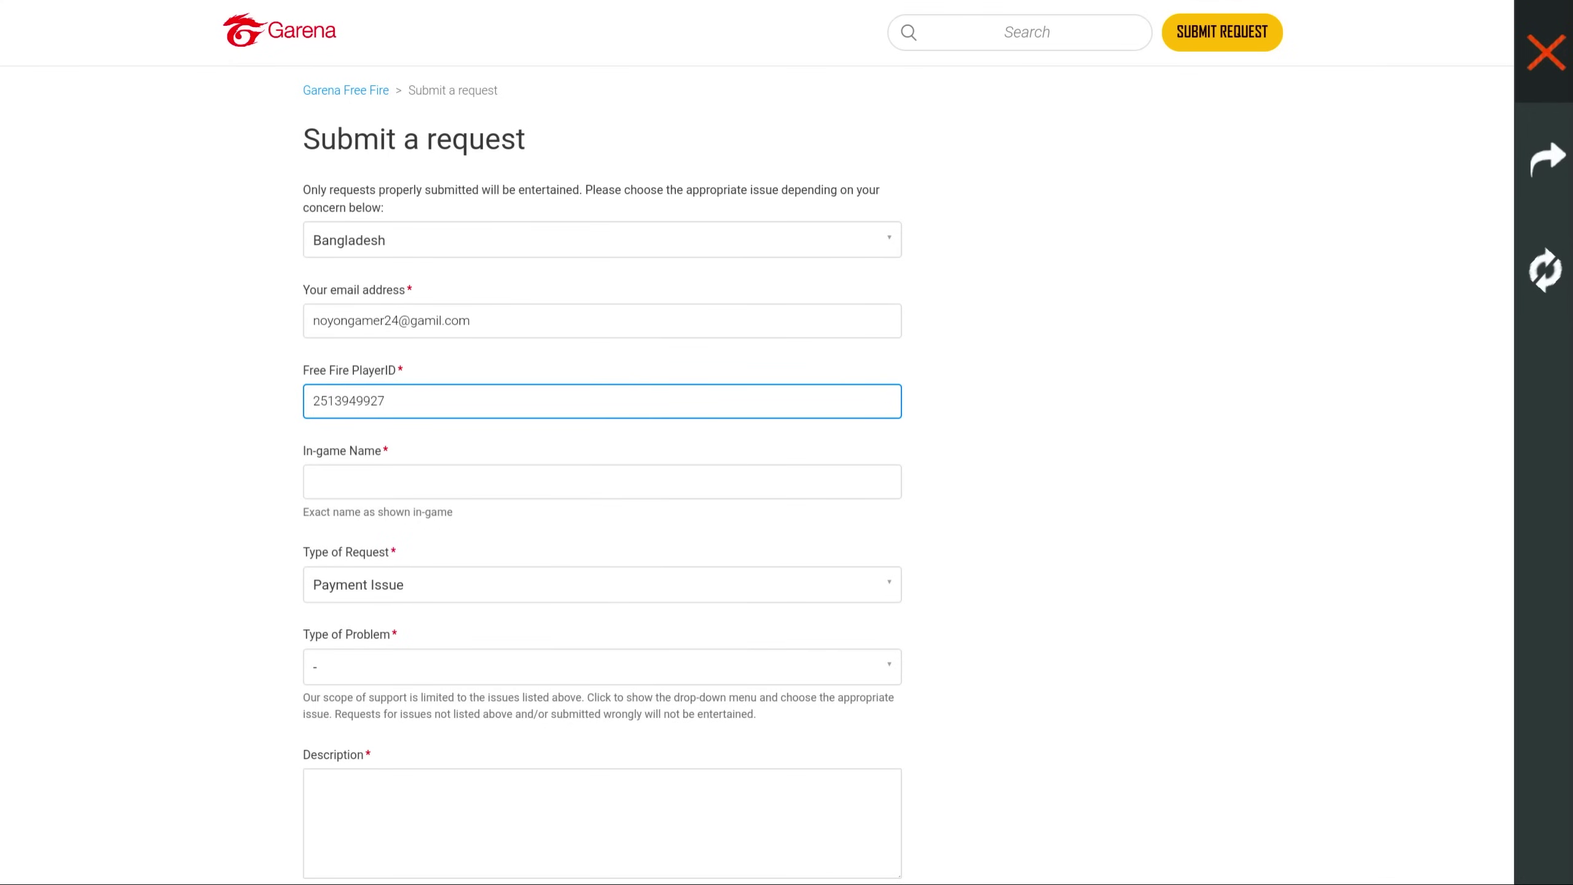
click(347, 495)
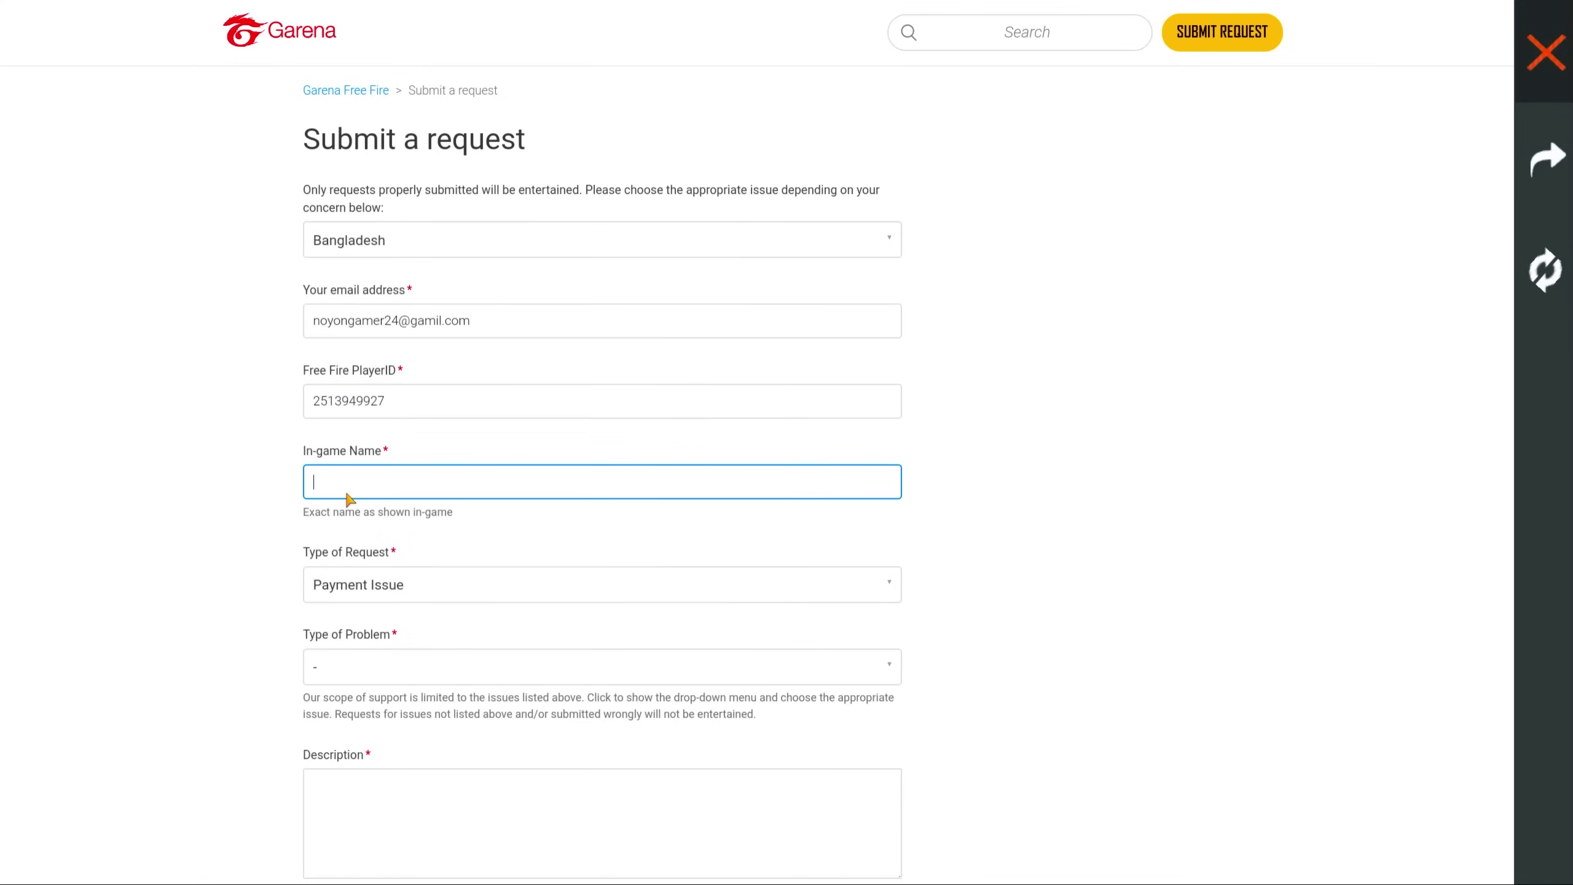
text(Nᴏʏᴏɴ々Gᴀᴍᴇʀ)
scroll(210, 490, down, 5)
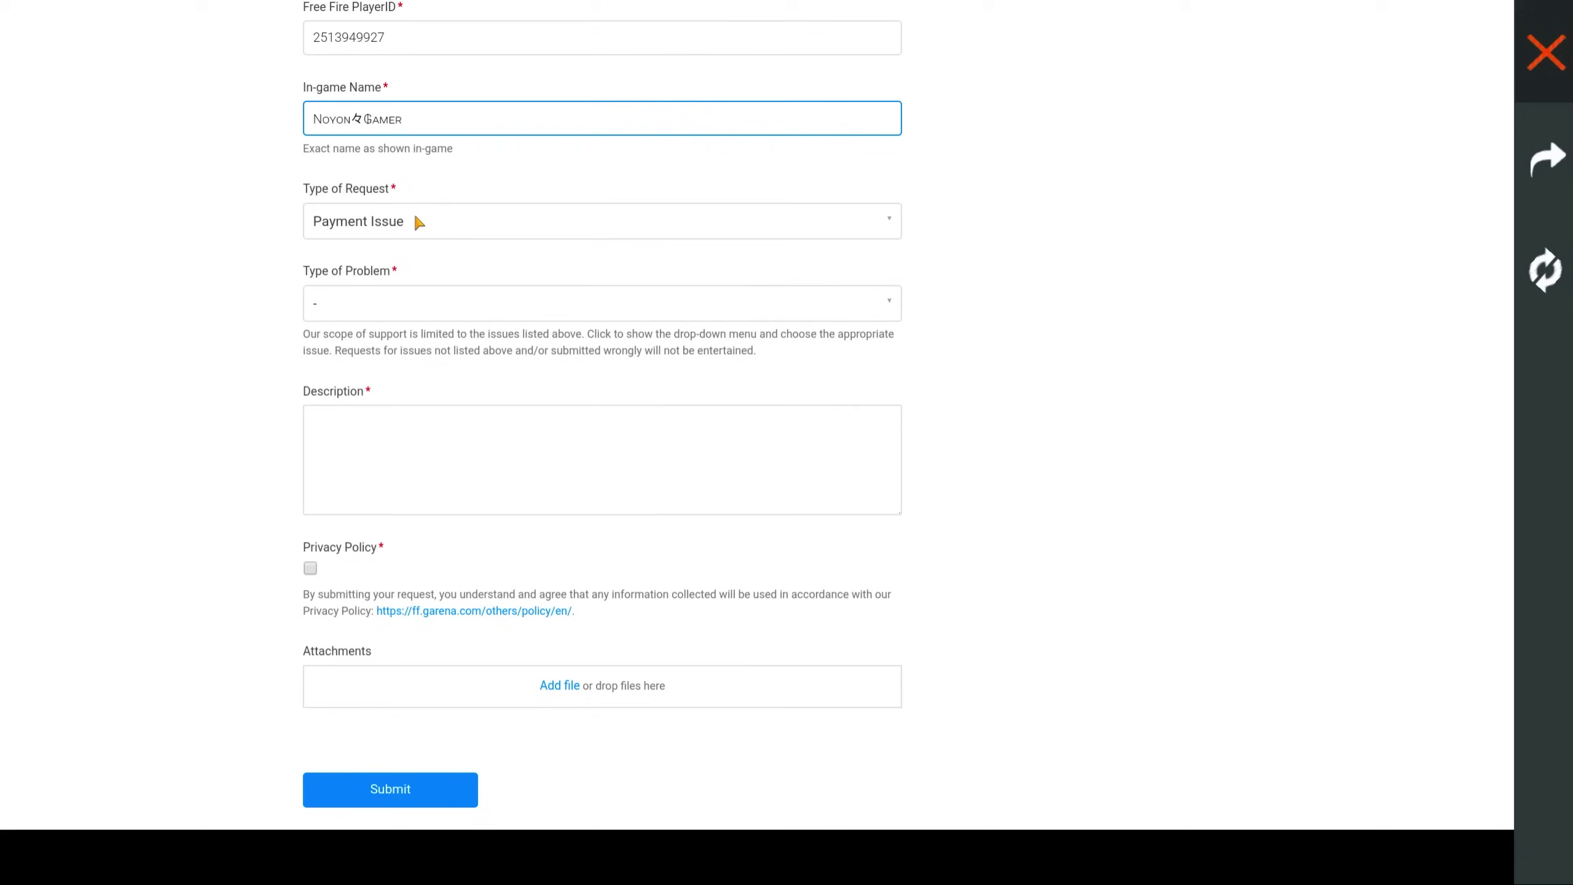
click(438, 214)
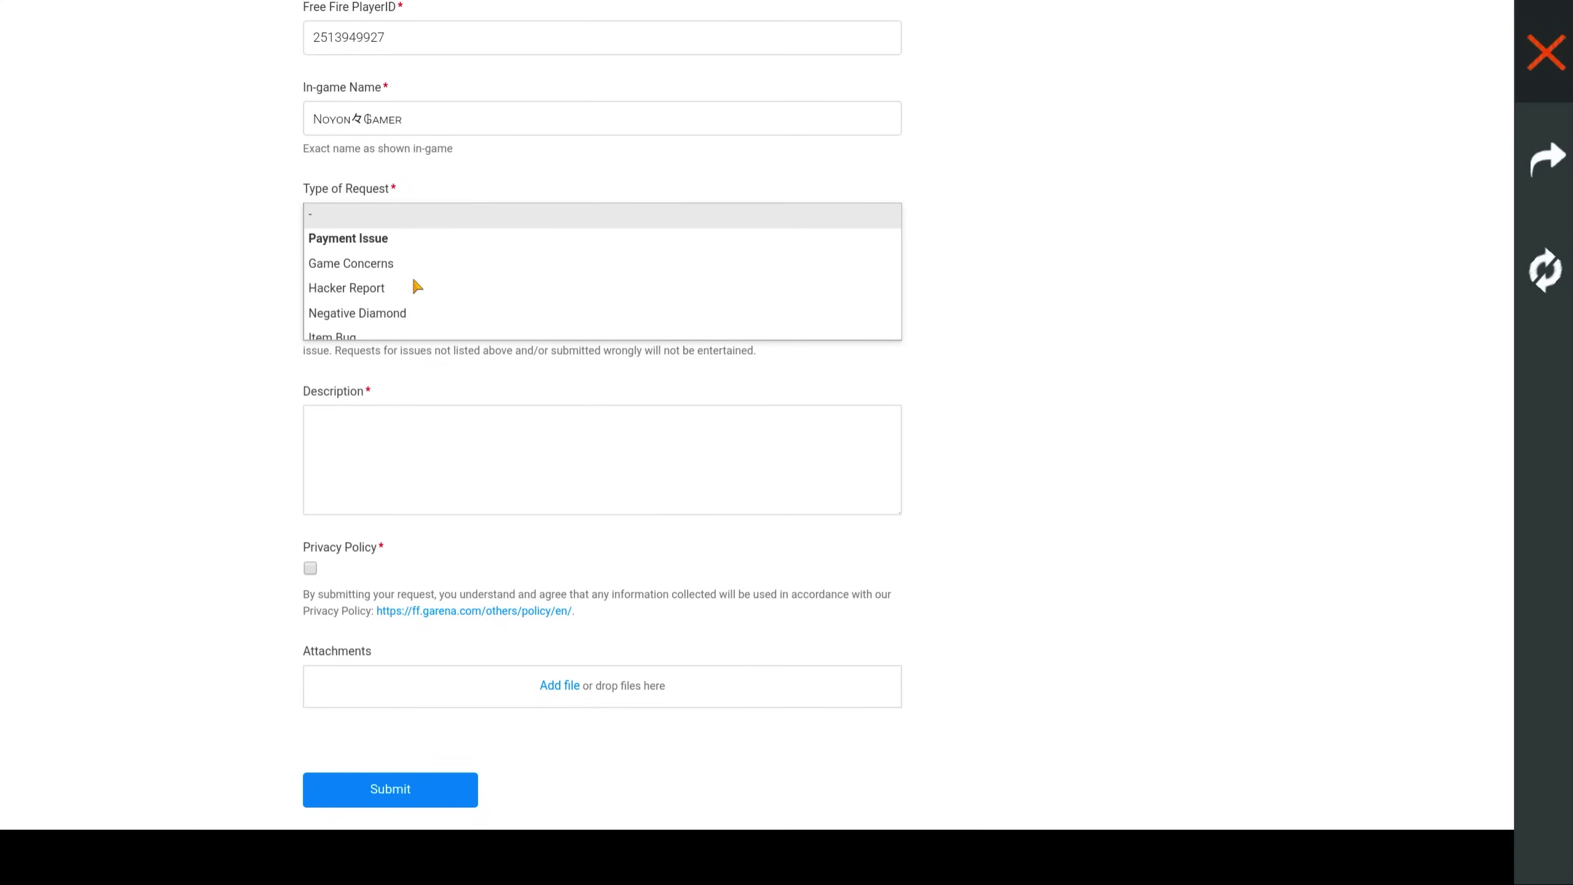
scroll(413, 281, down, 1)
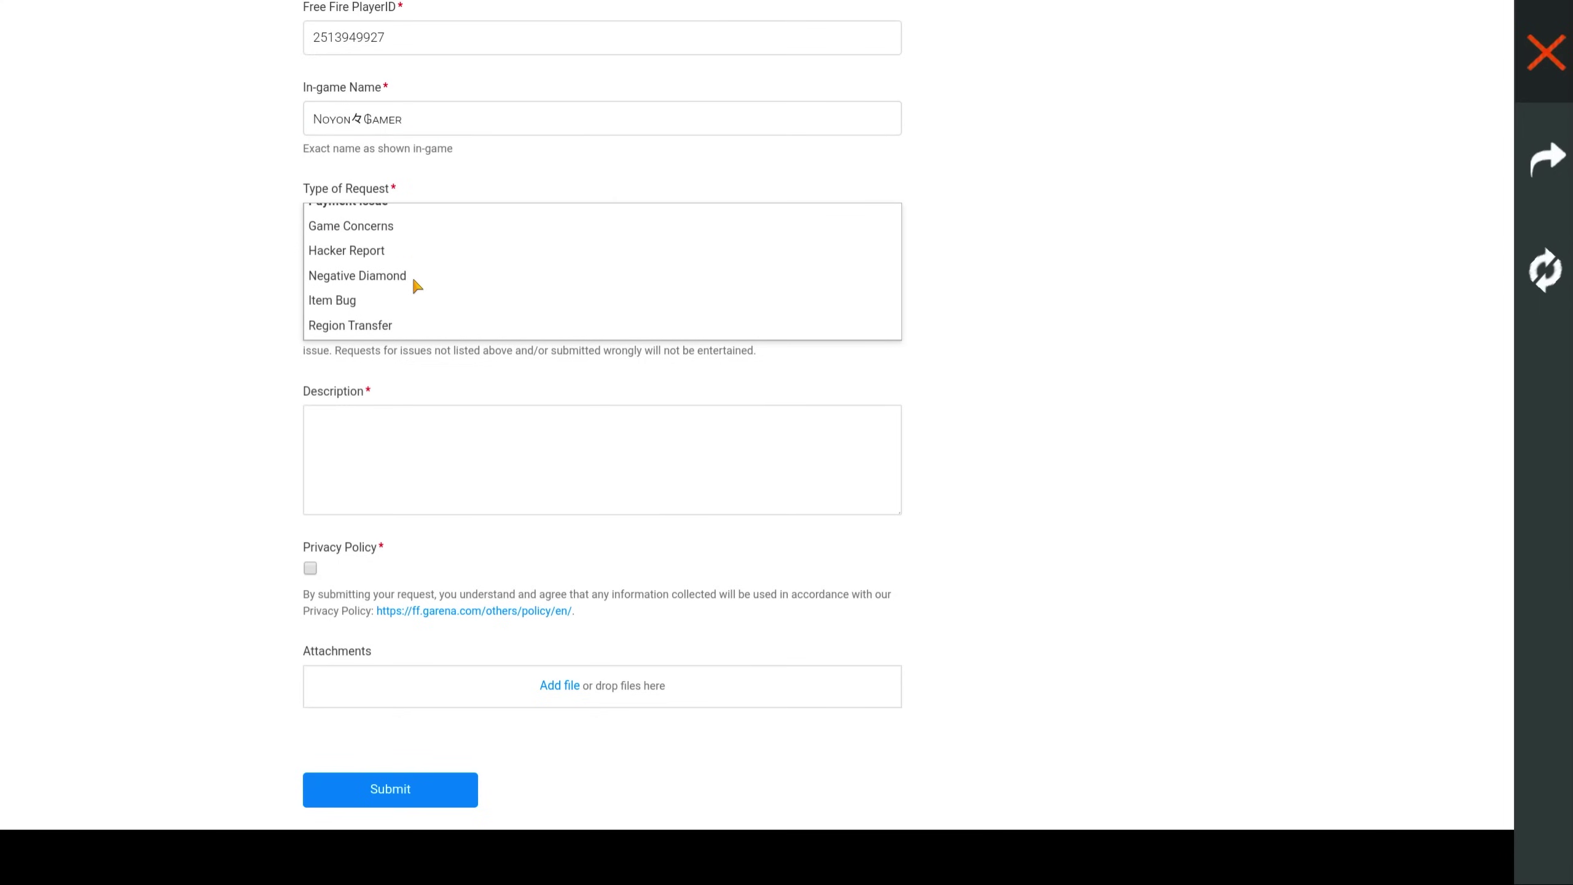
click(385, 327)
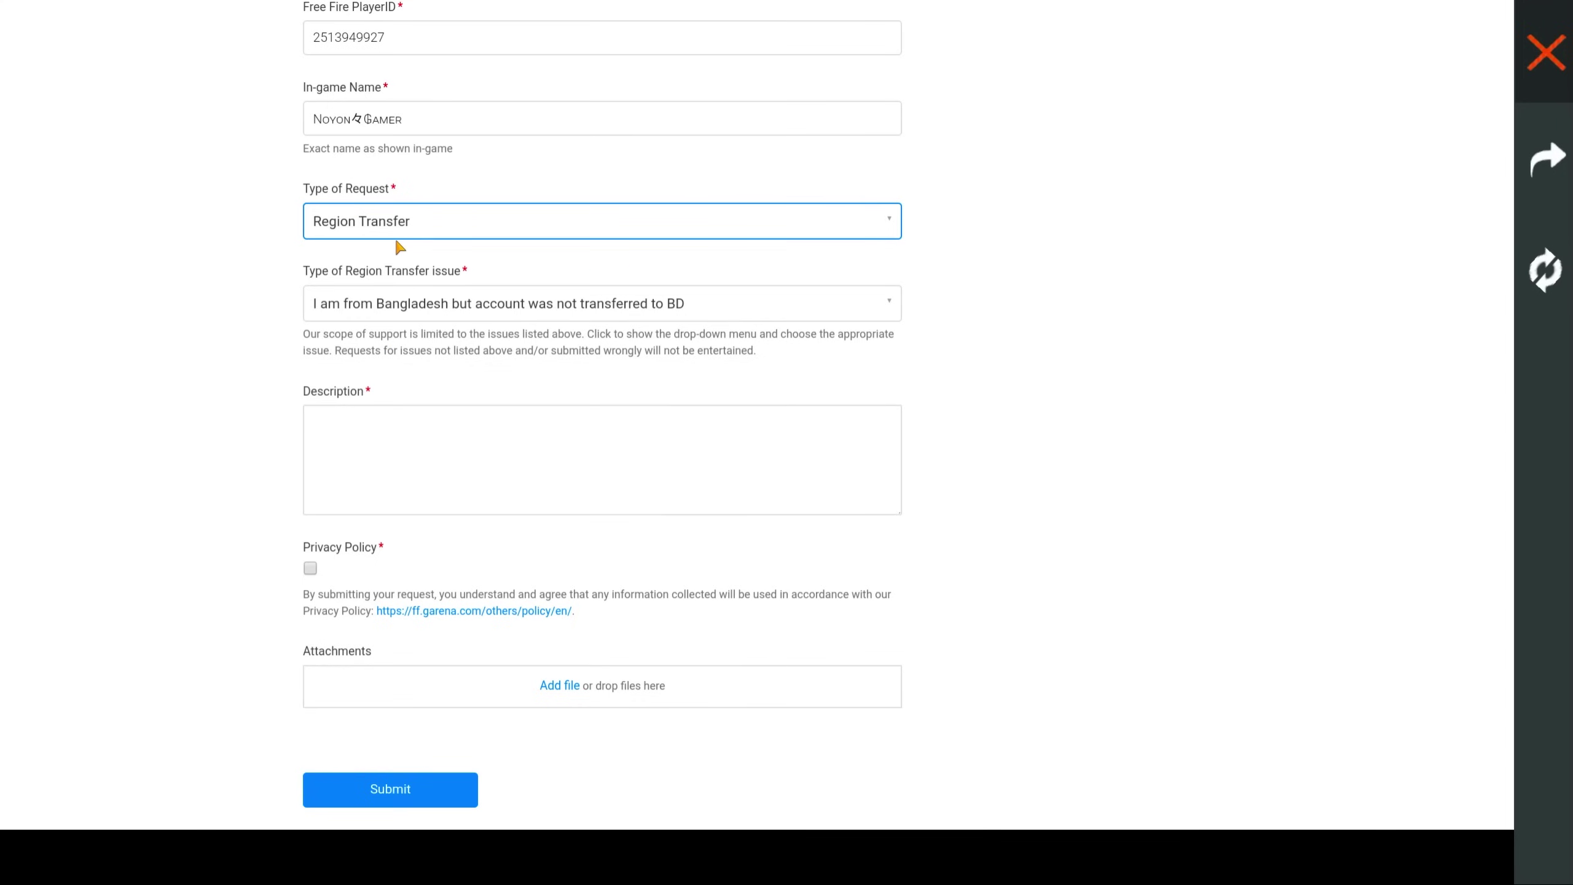
click(391, 315)
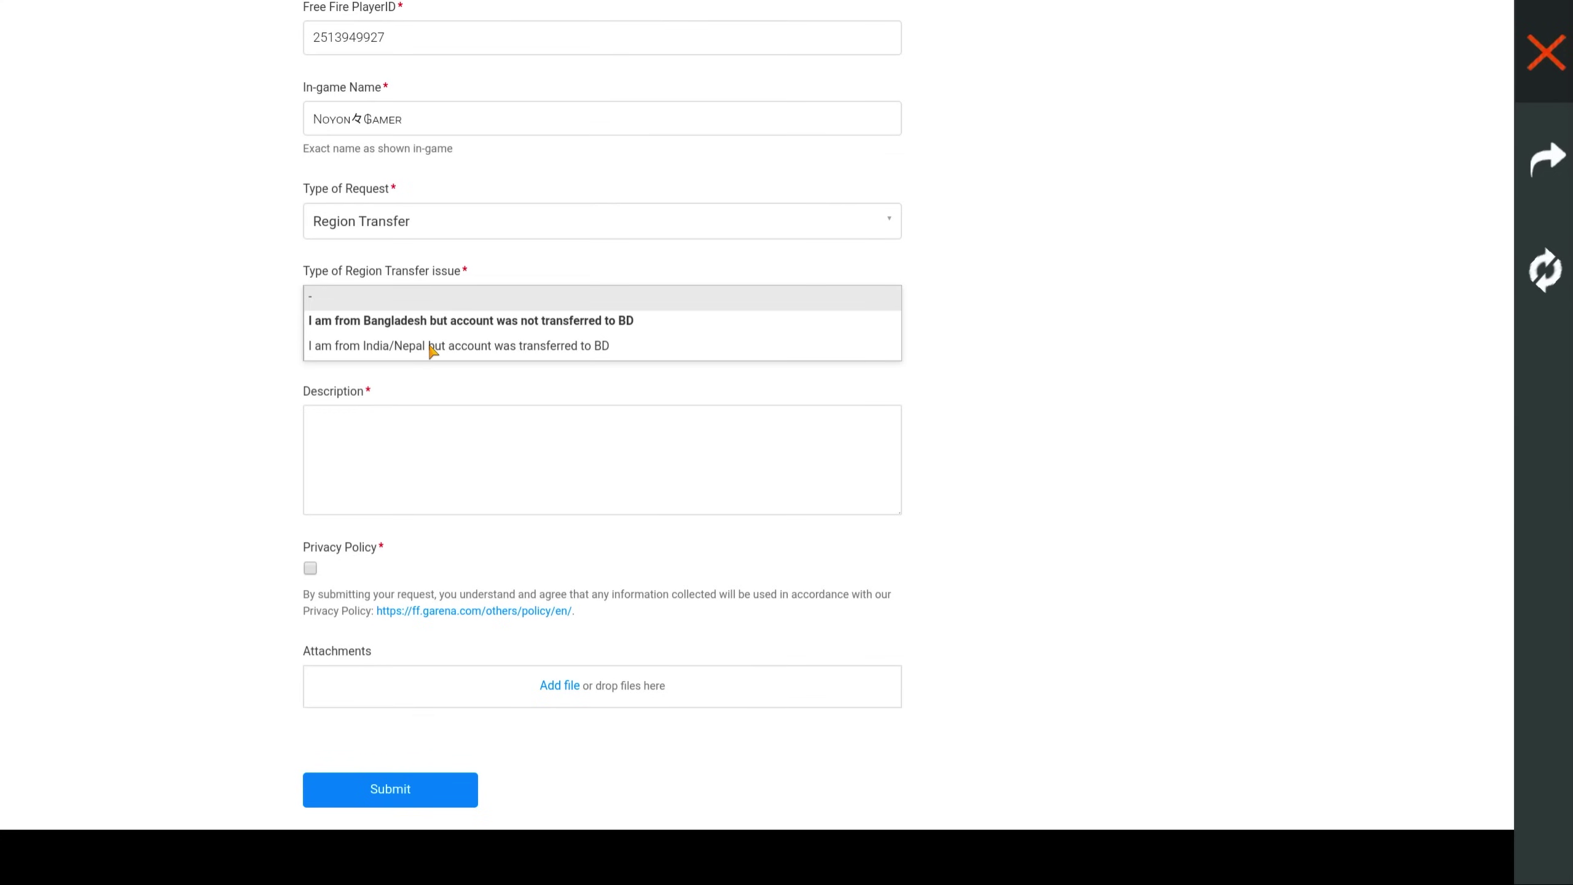
click(431, 345)
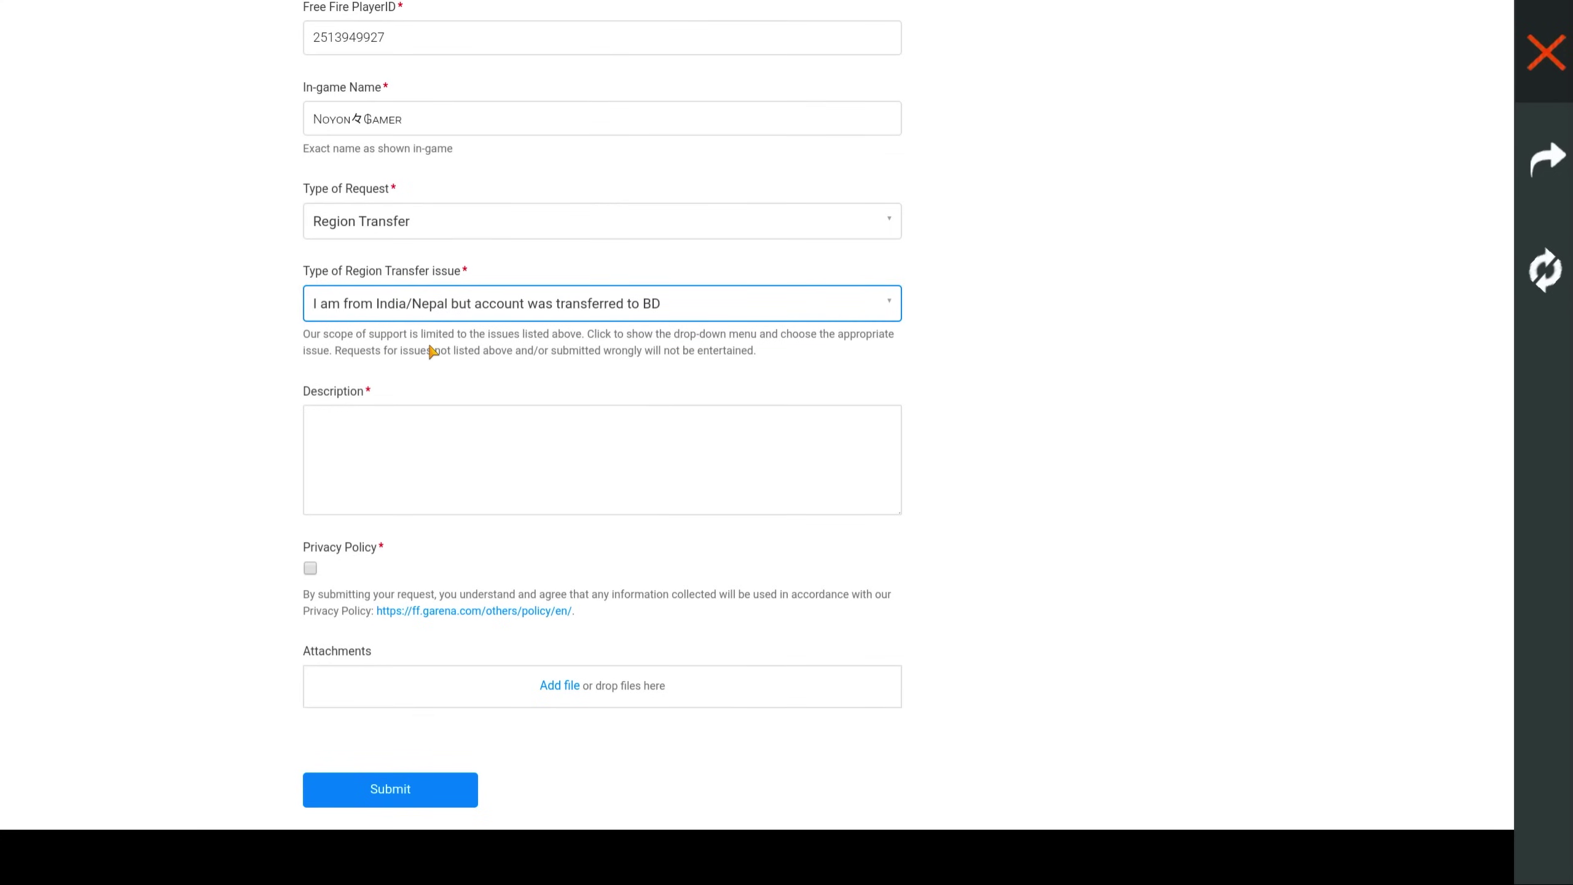
click(474, 306)
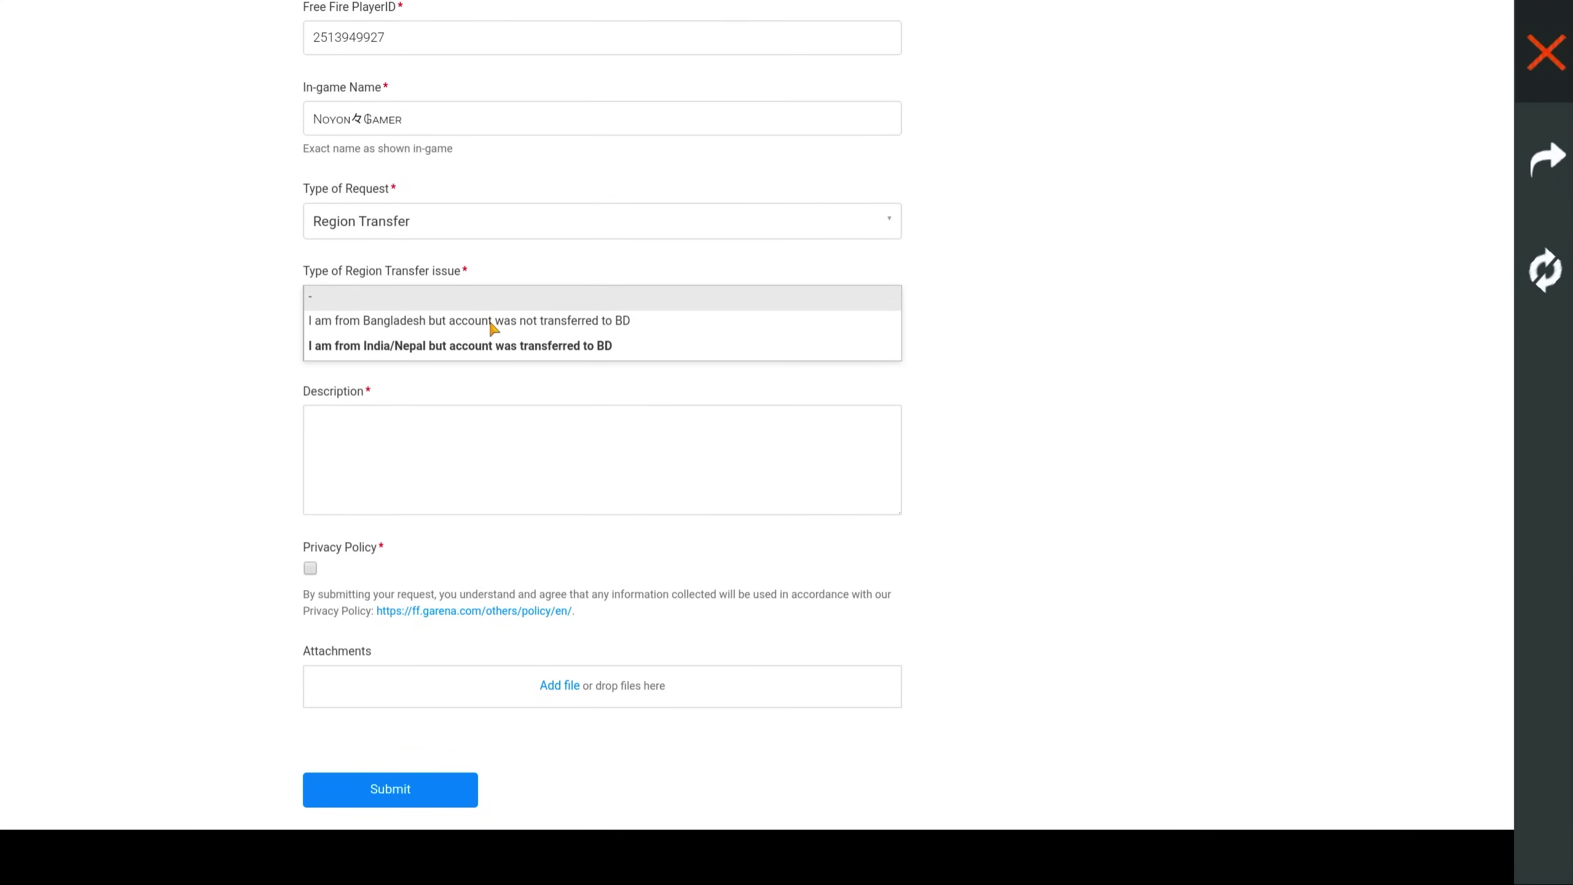
click(492, 321)
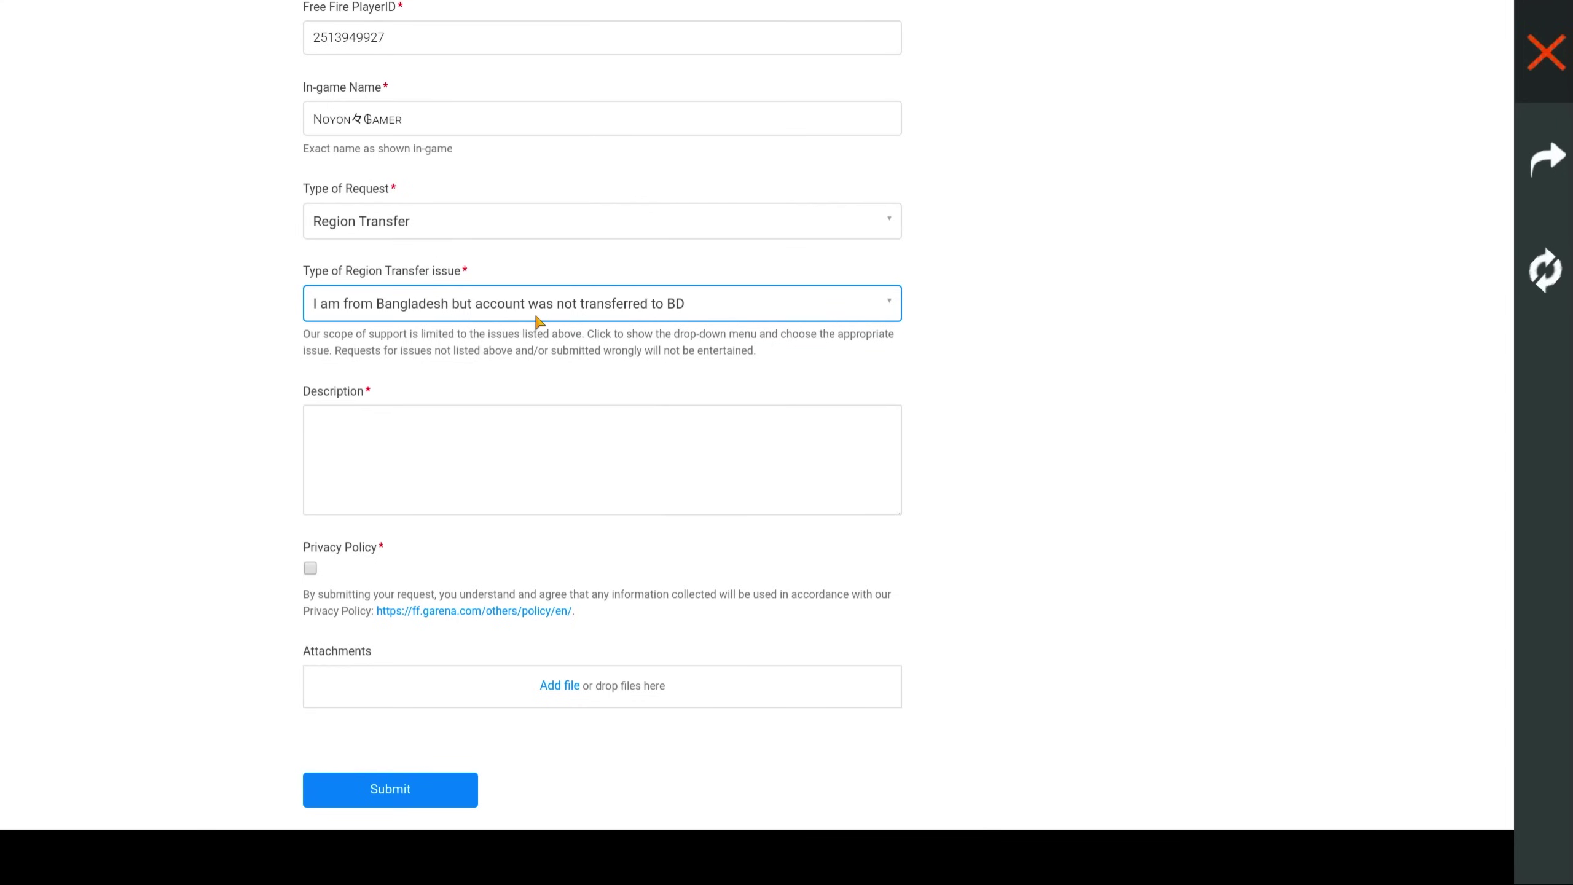
click(538, 319)
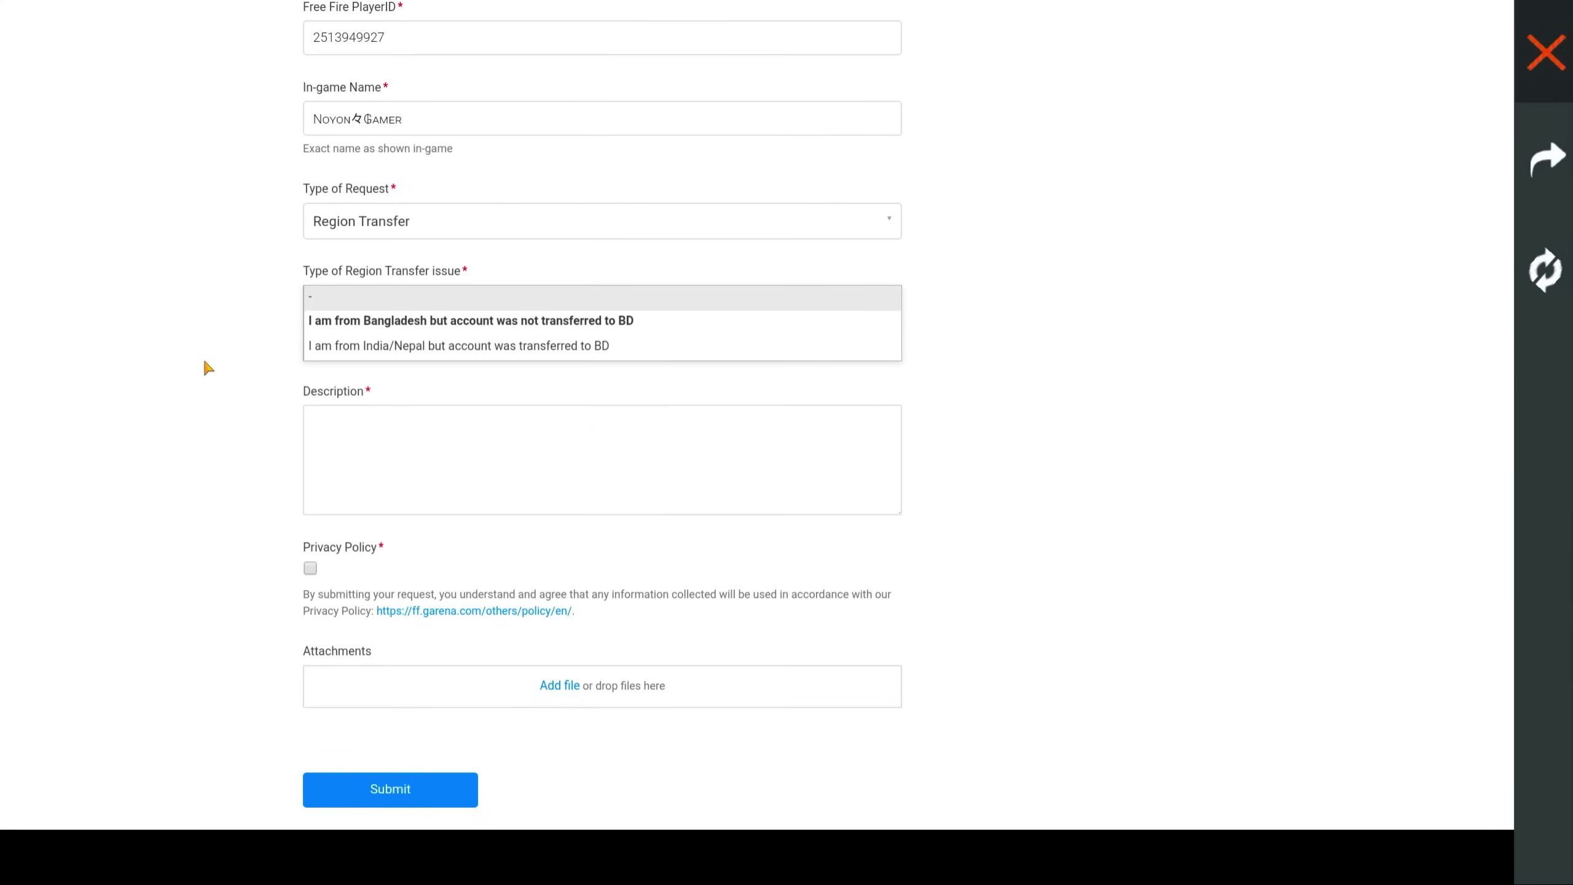
key(Return)
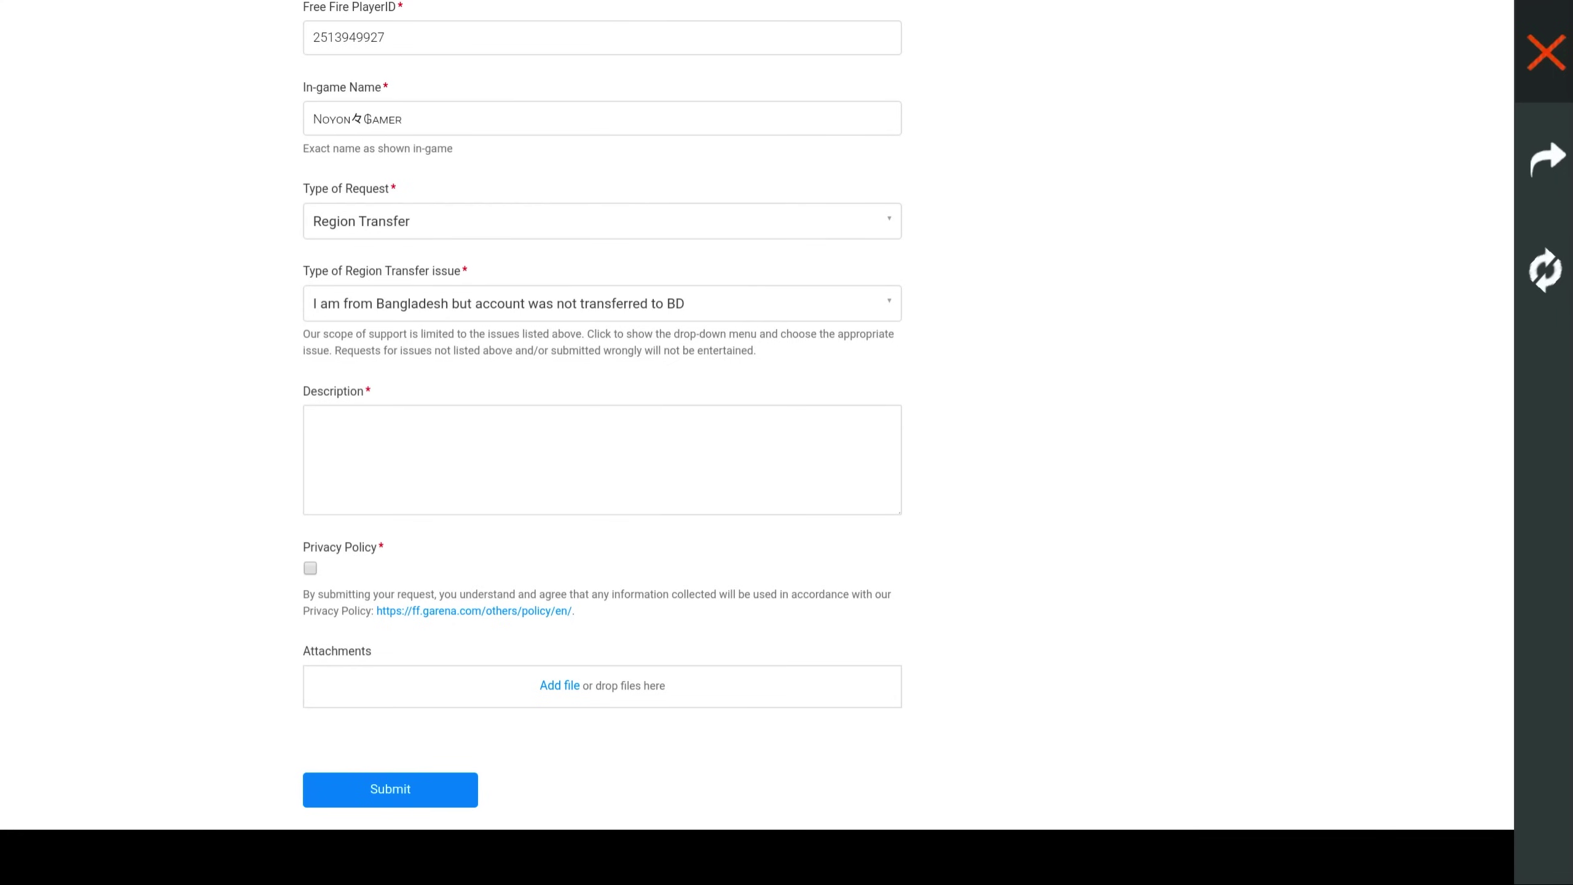
- Paste the BD server transfer letter into Description and add 'Thank you.' on a new line
click(334, 426)
text(My name is Noyon. I'm from bangladesh. Recently your have migrate Bangladeshi player to new BD server but unfortunately my account is not migrate to bd server. Plese migrate my account to bd server.  Thank you.)
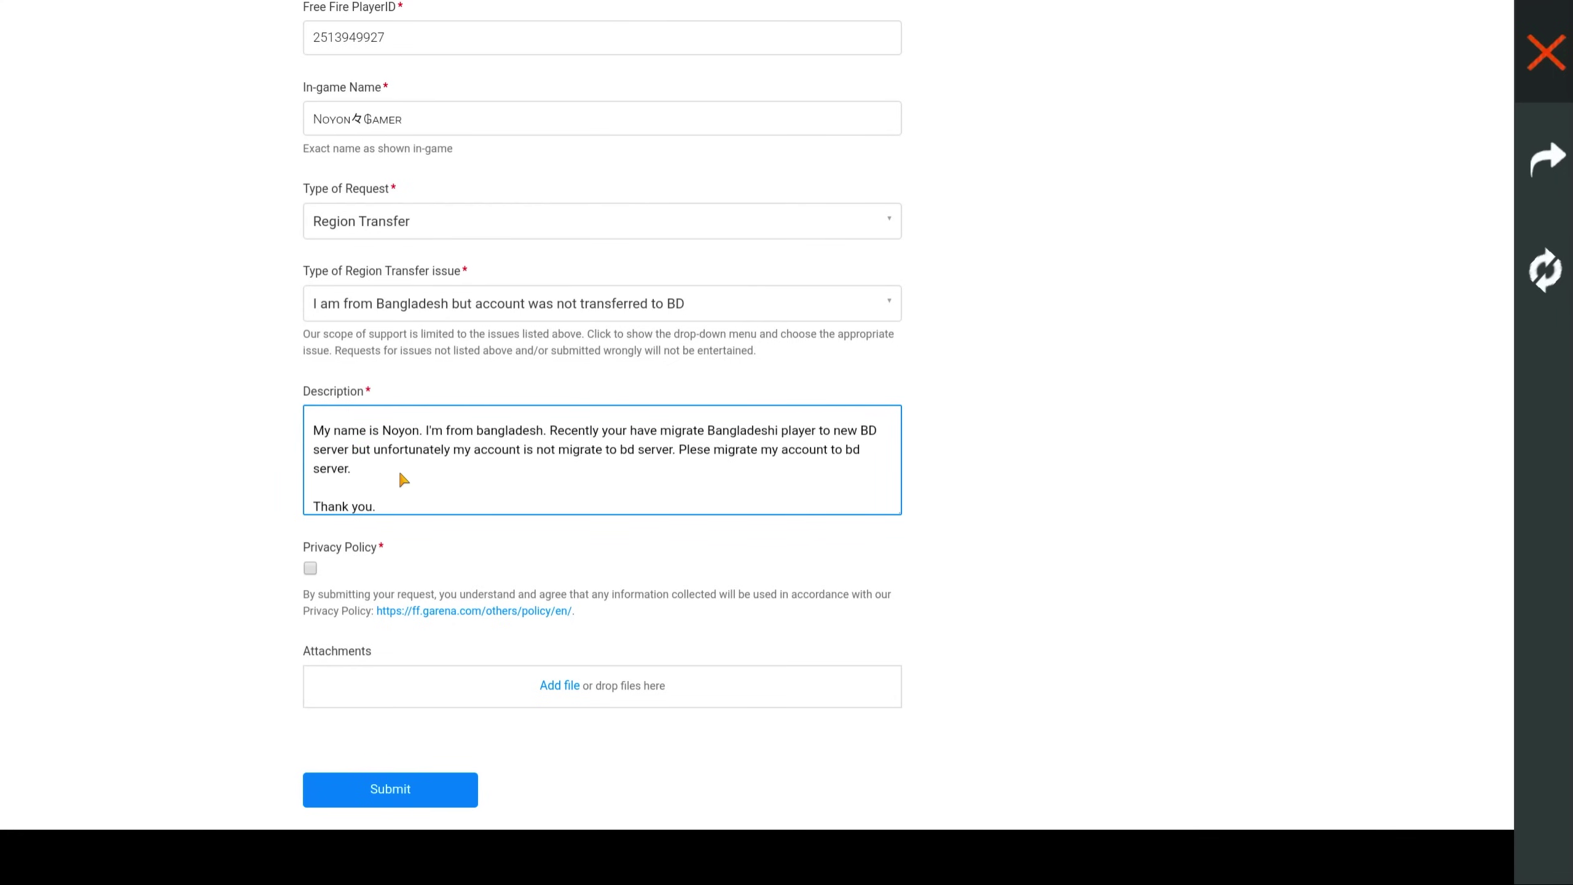
scroll(457, 475, up, 1)
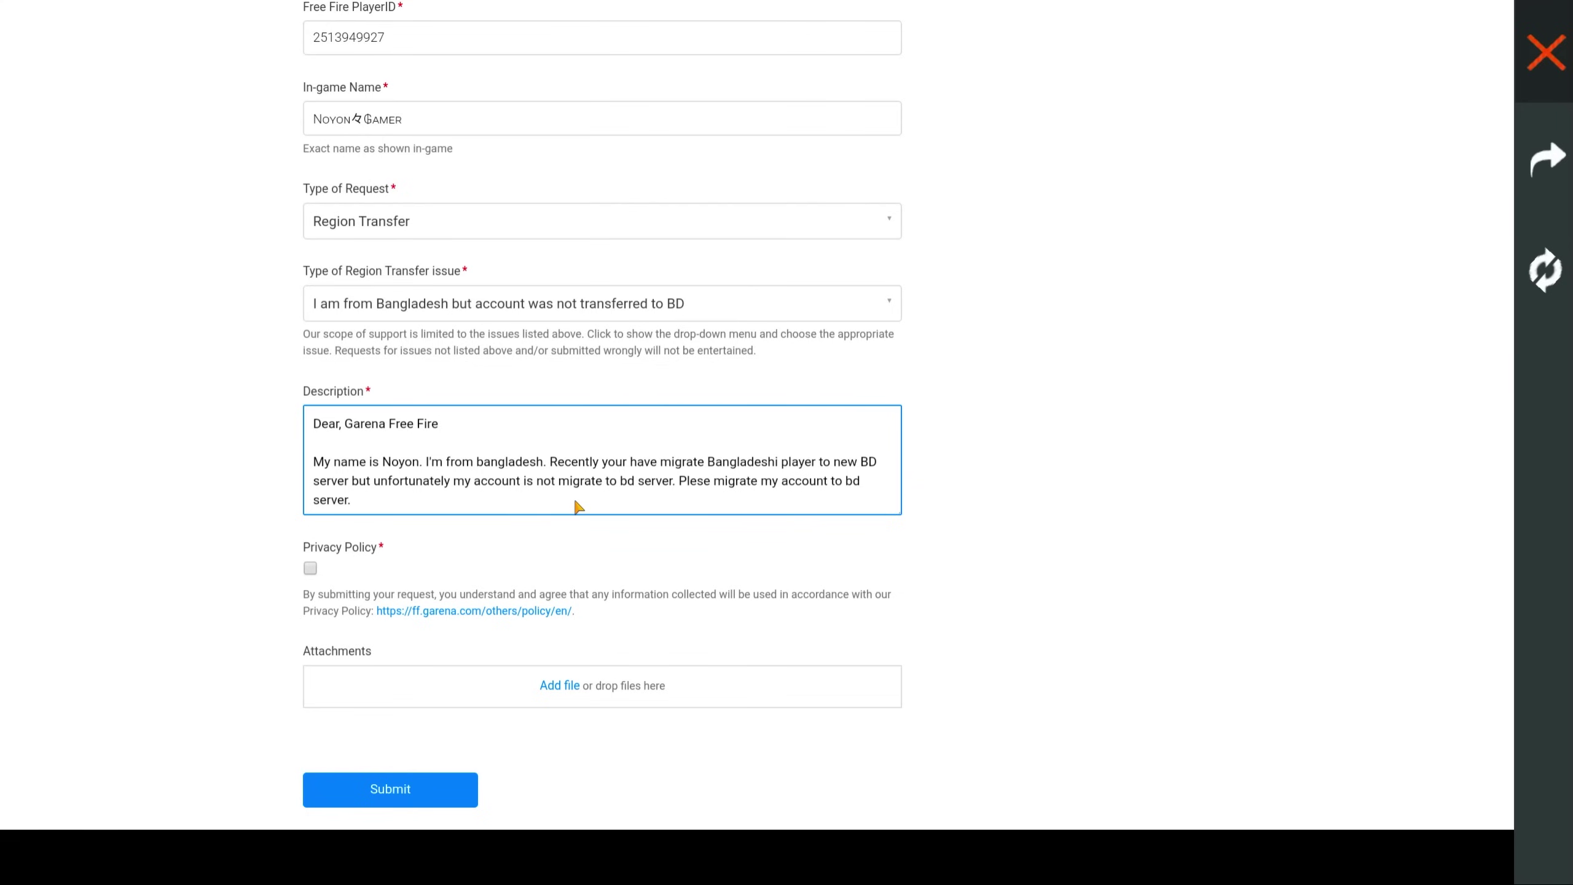
key(Return)
key(Return)
text(Thank you.)
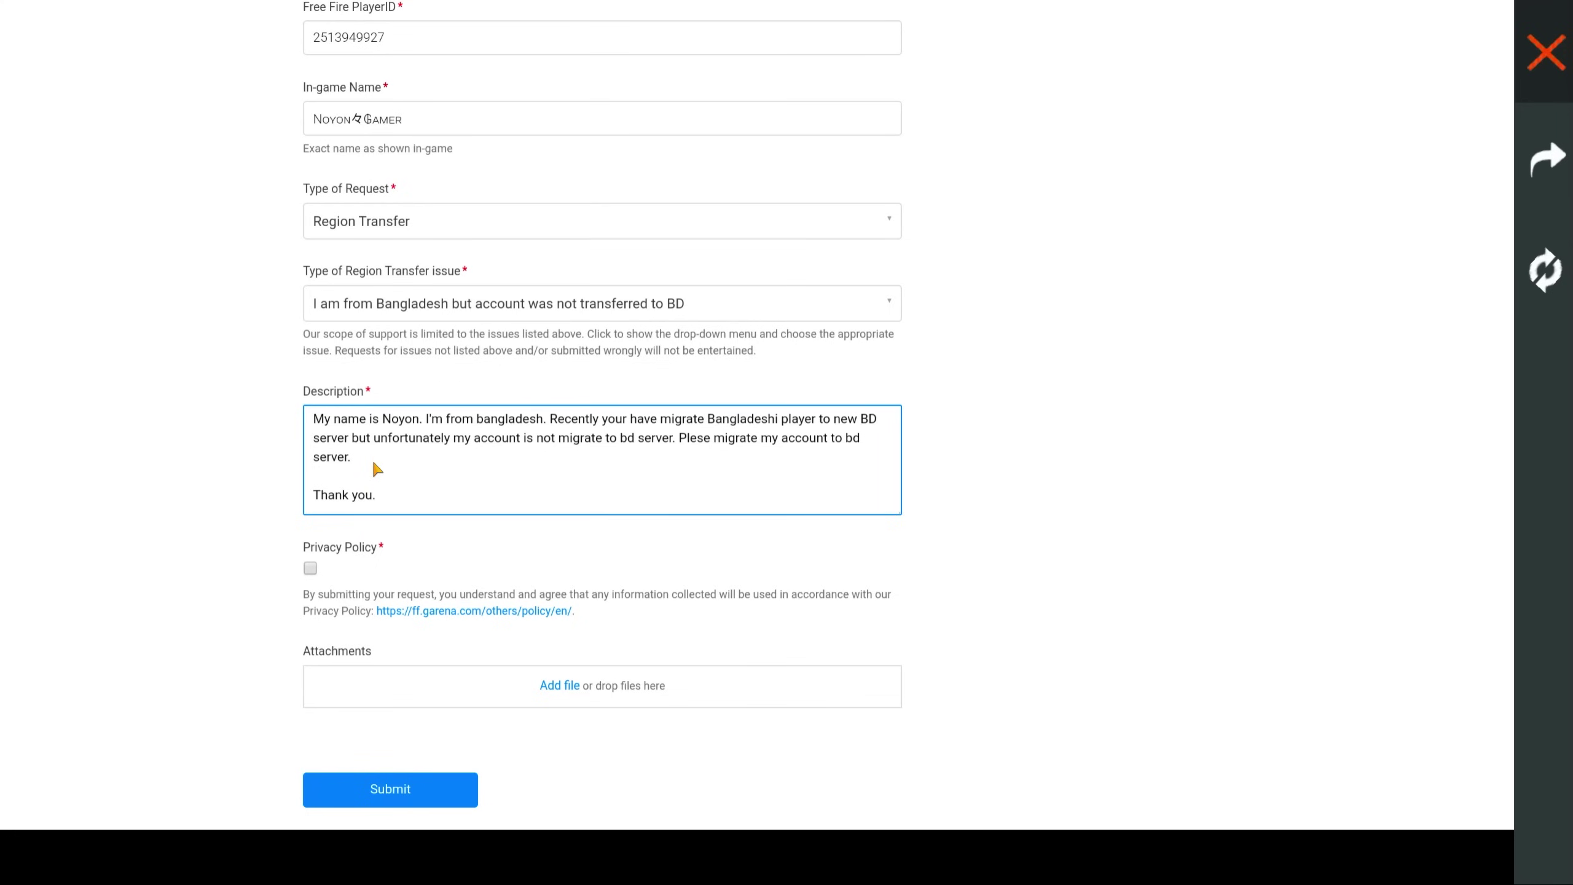
scroll(412, 470, up, 1)
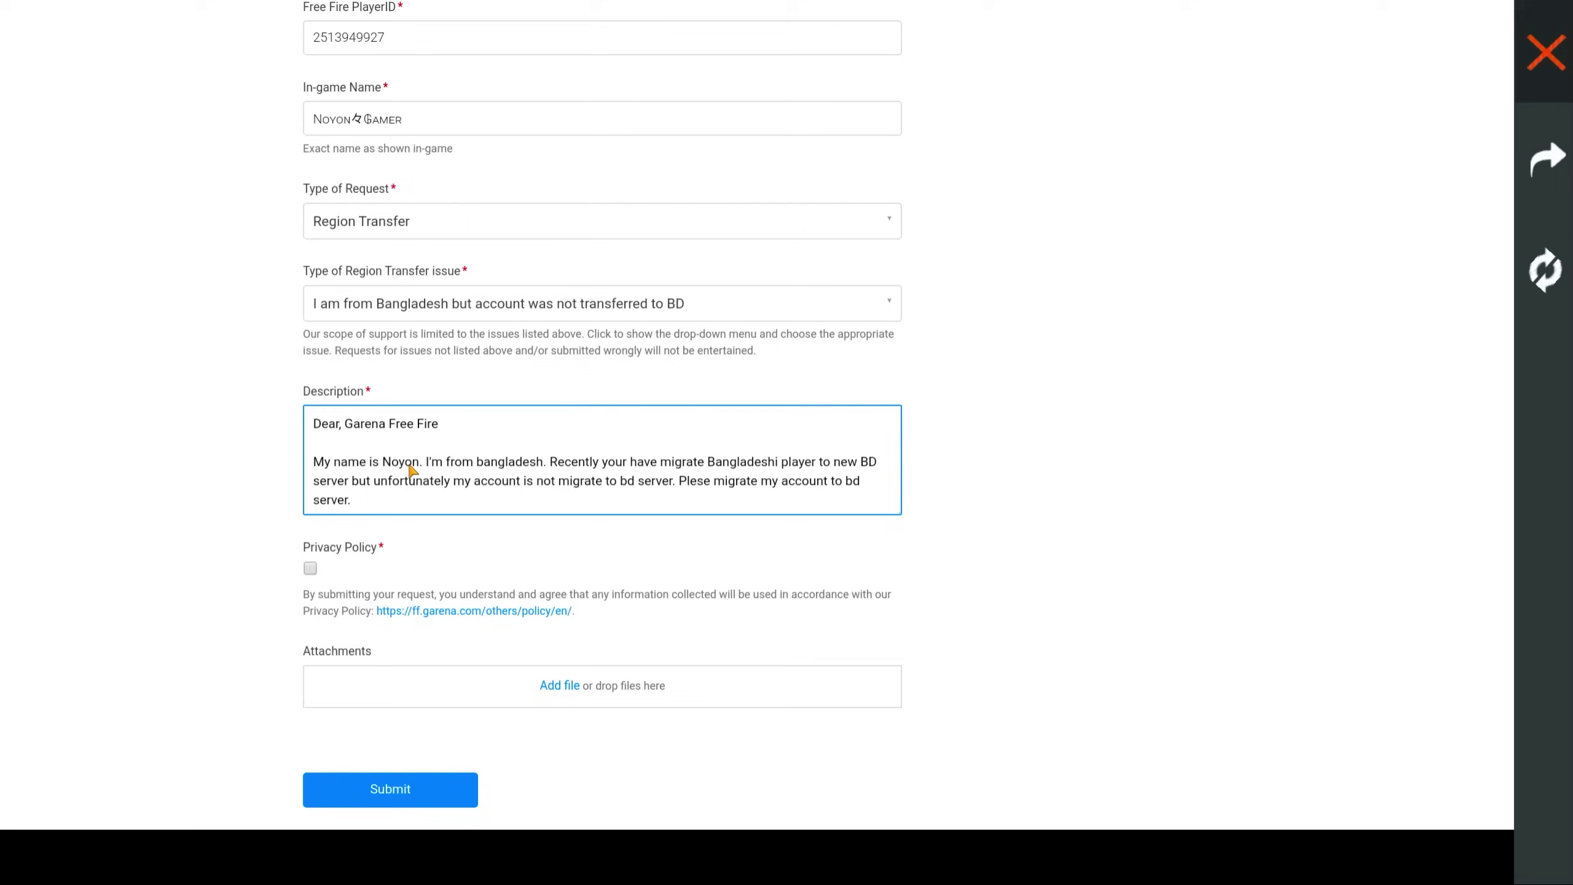
click(398, 463)
- Accept the privacy policy and submit the support request
scroll(440, 485, up, 5)
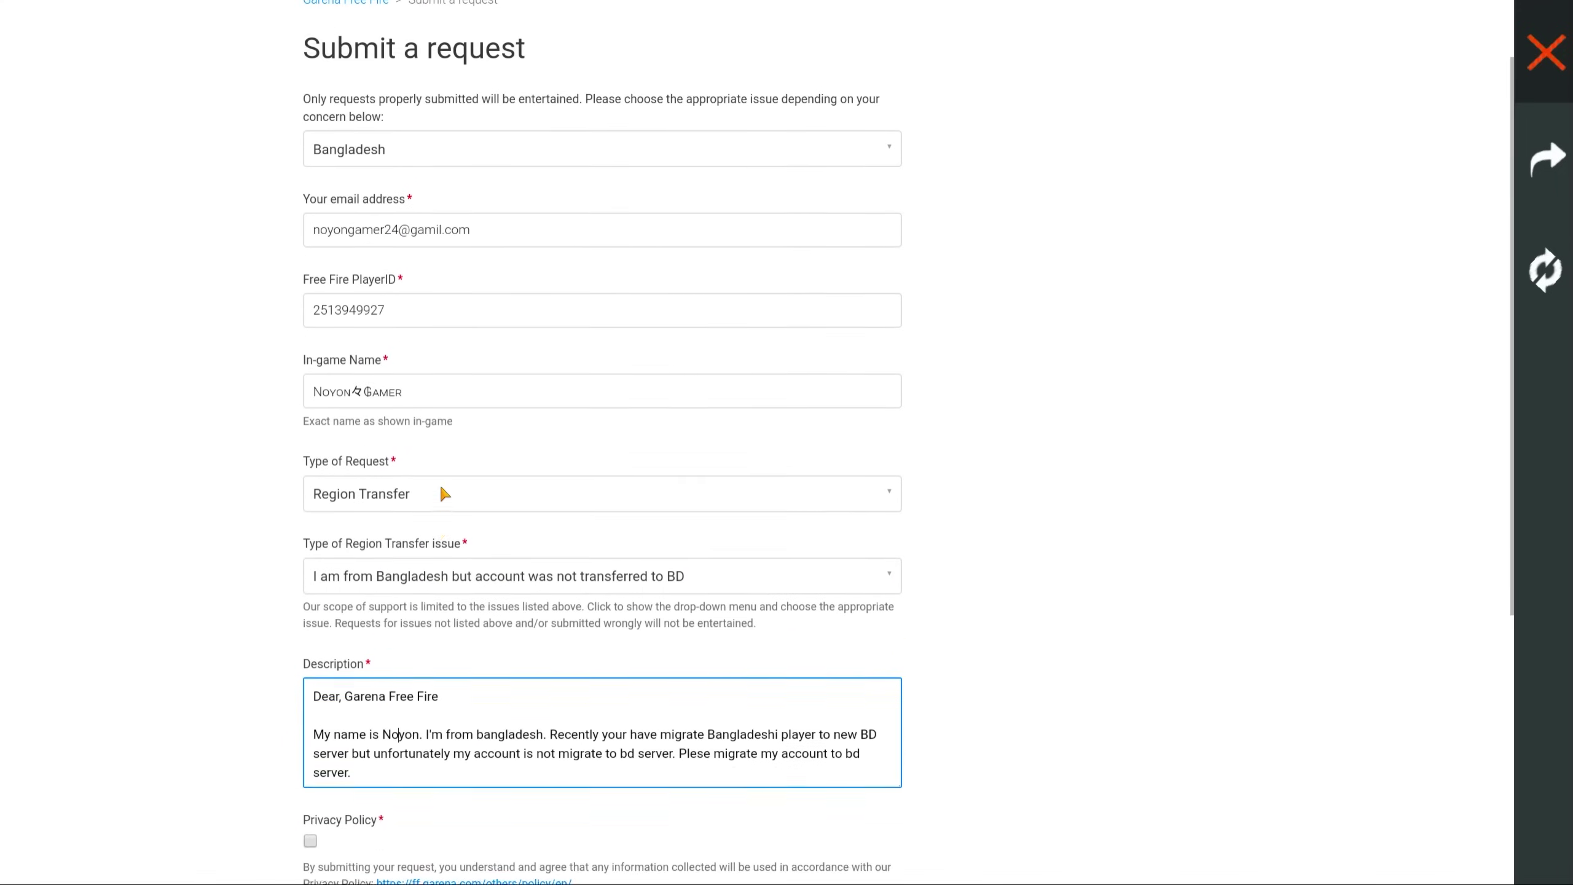
scroll(390, 465, down, 7)
click(309, 502)
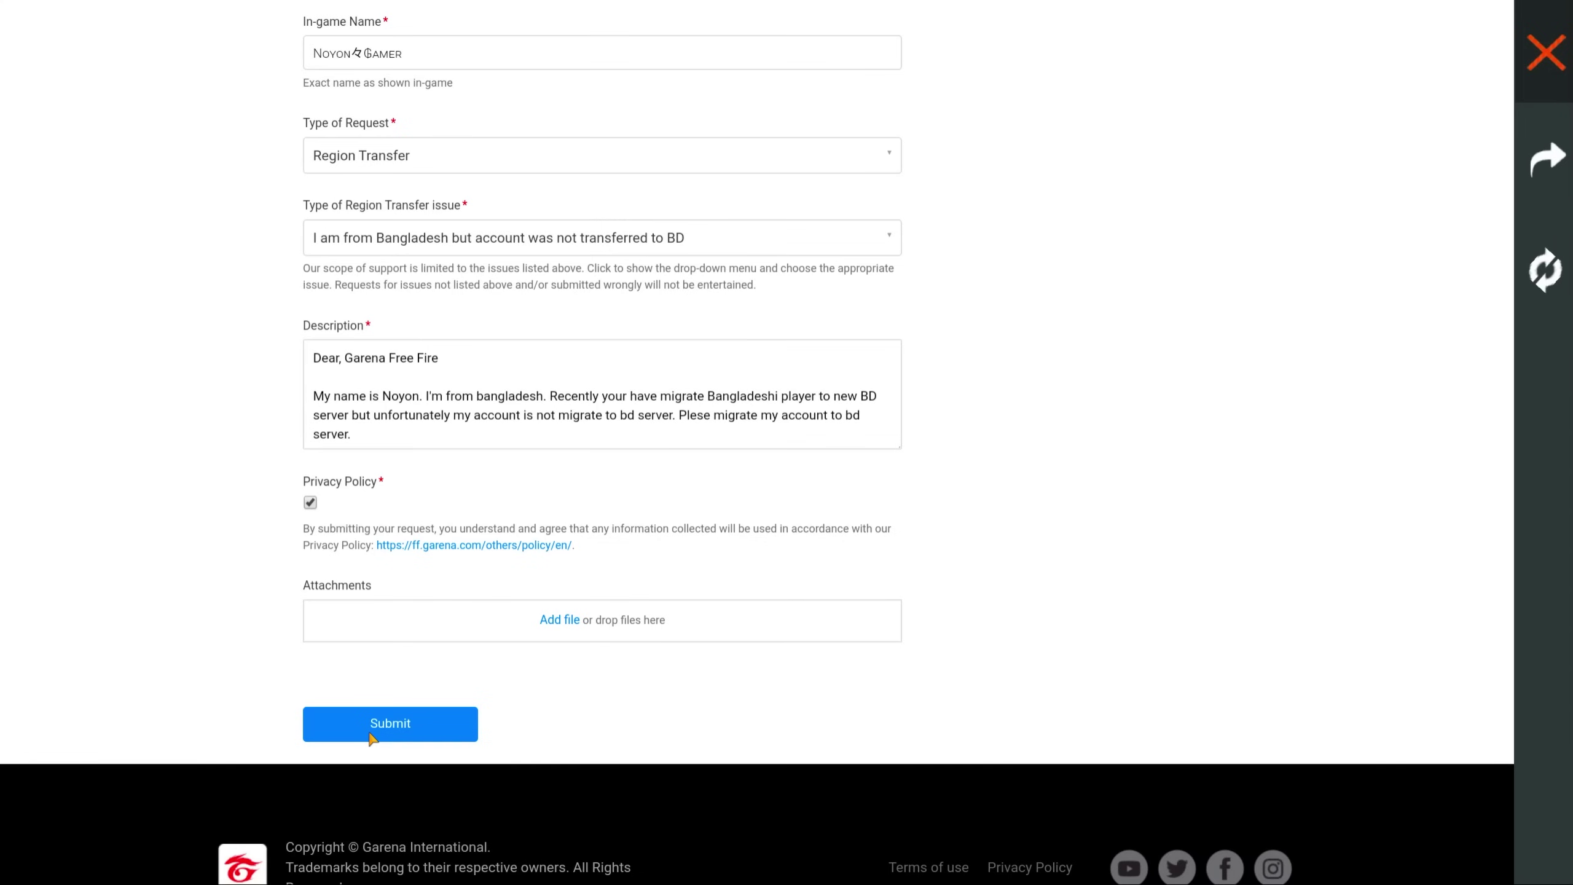
click(371, 736)
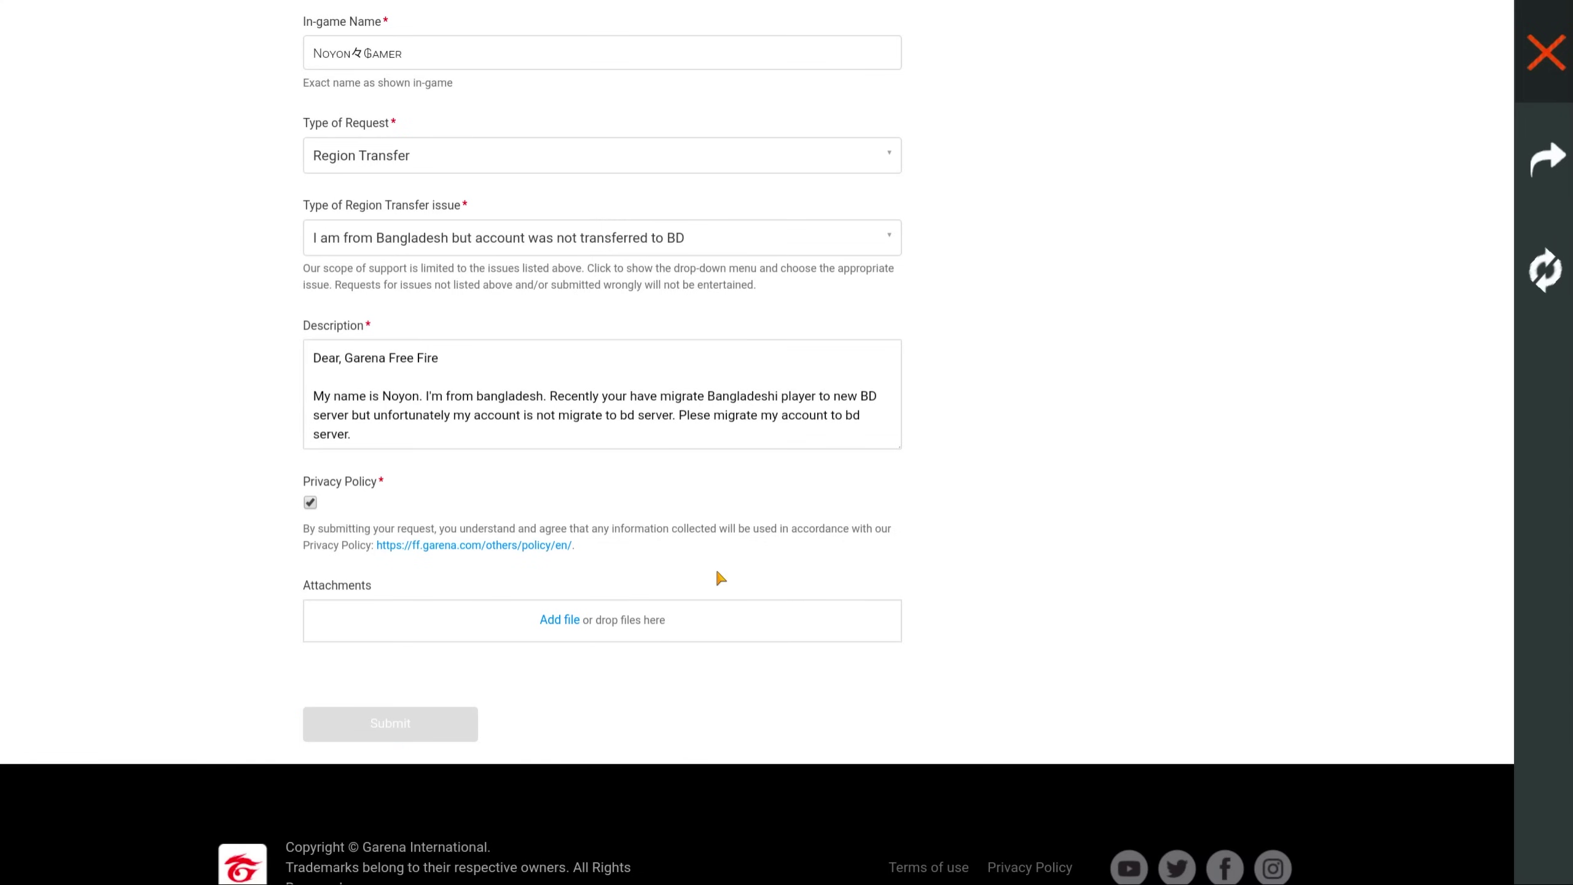
- Close the in-game support browser and the Settings screen
scroll(666, 574, down, 1)
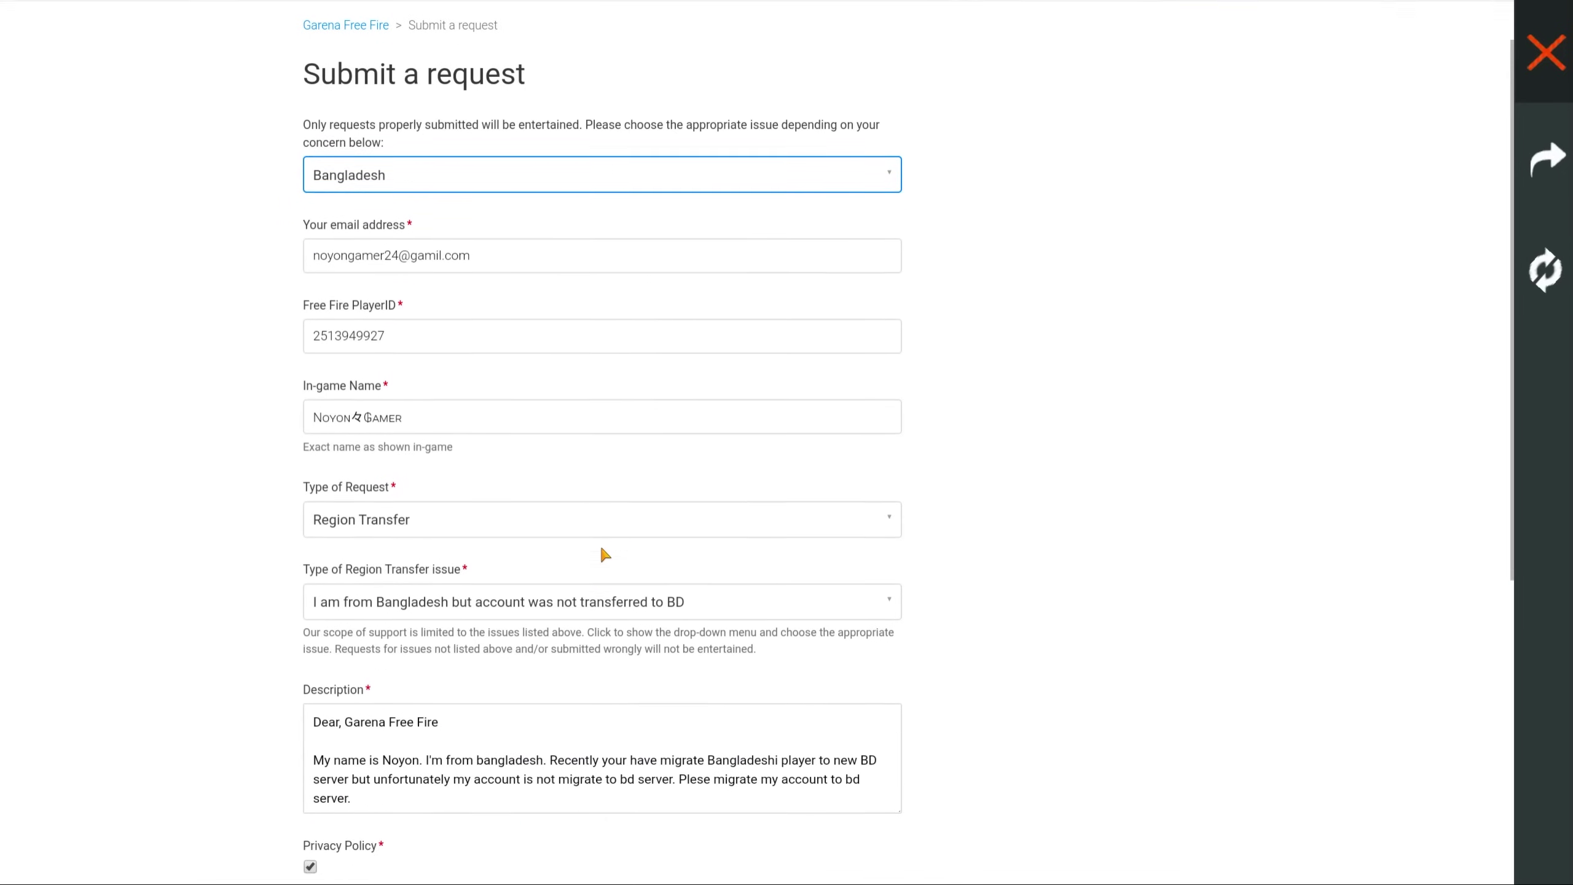
scroll(602, 549, down, 8)
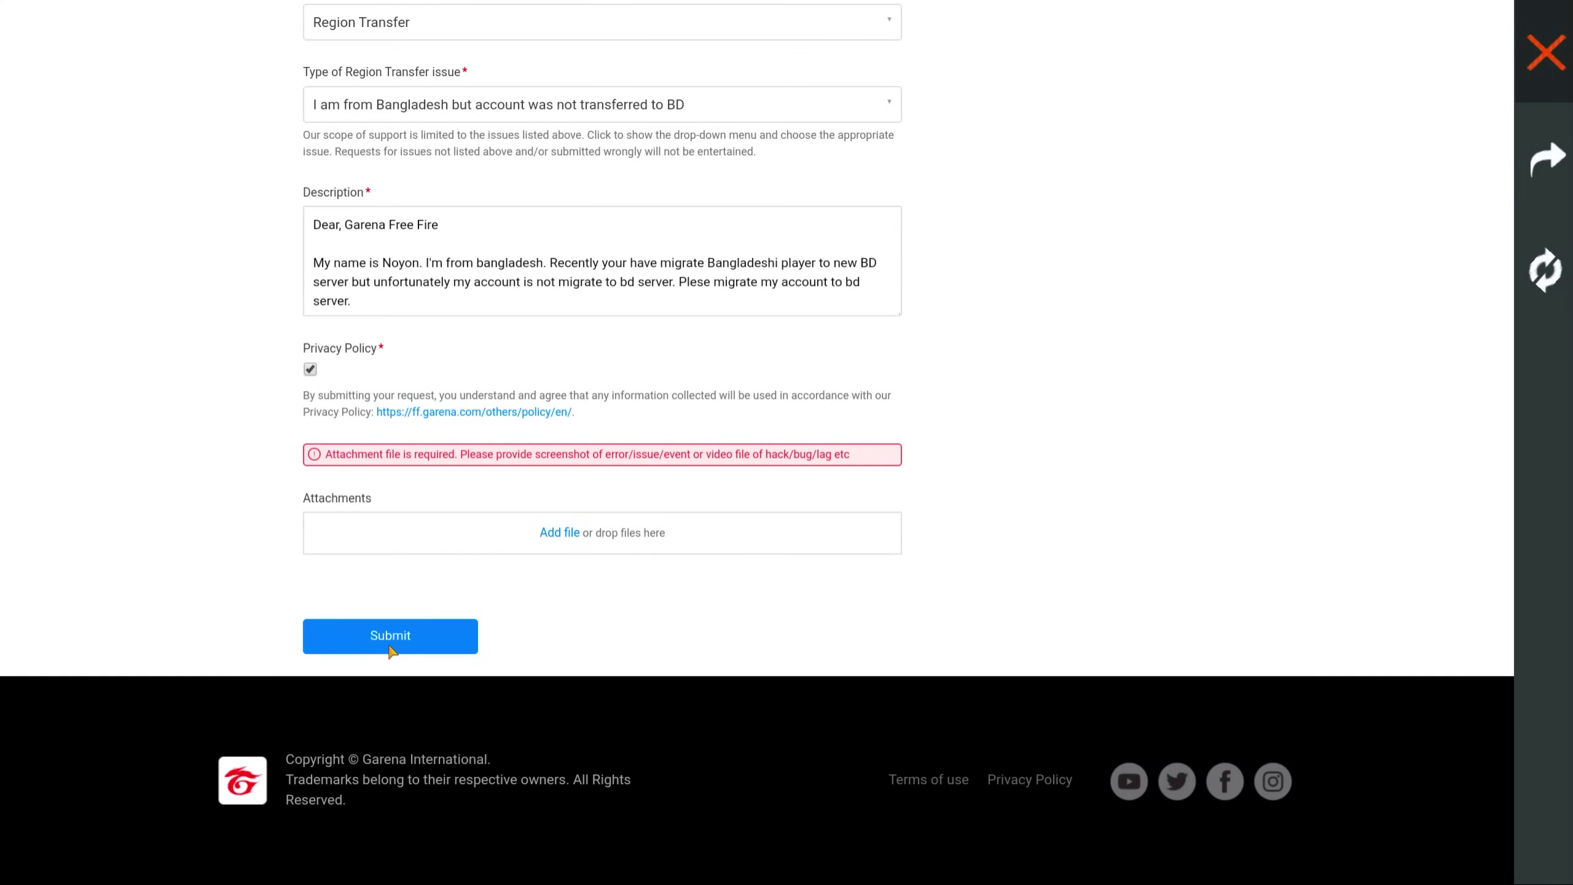
click(1534, 68)
click(1510, 28)
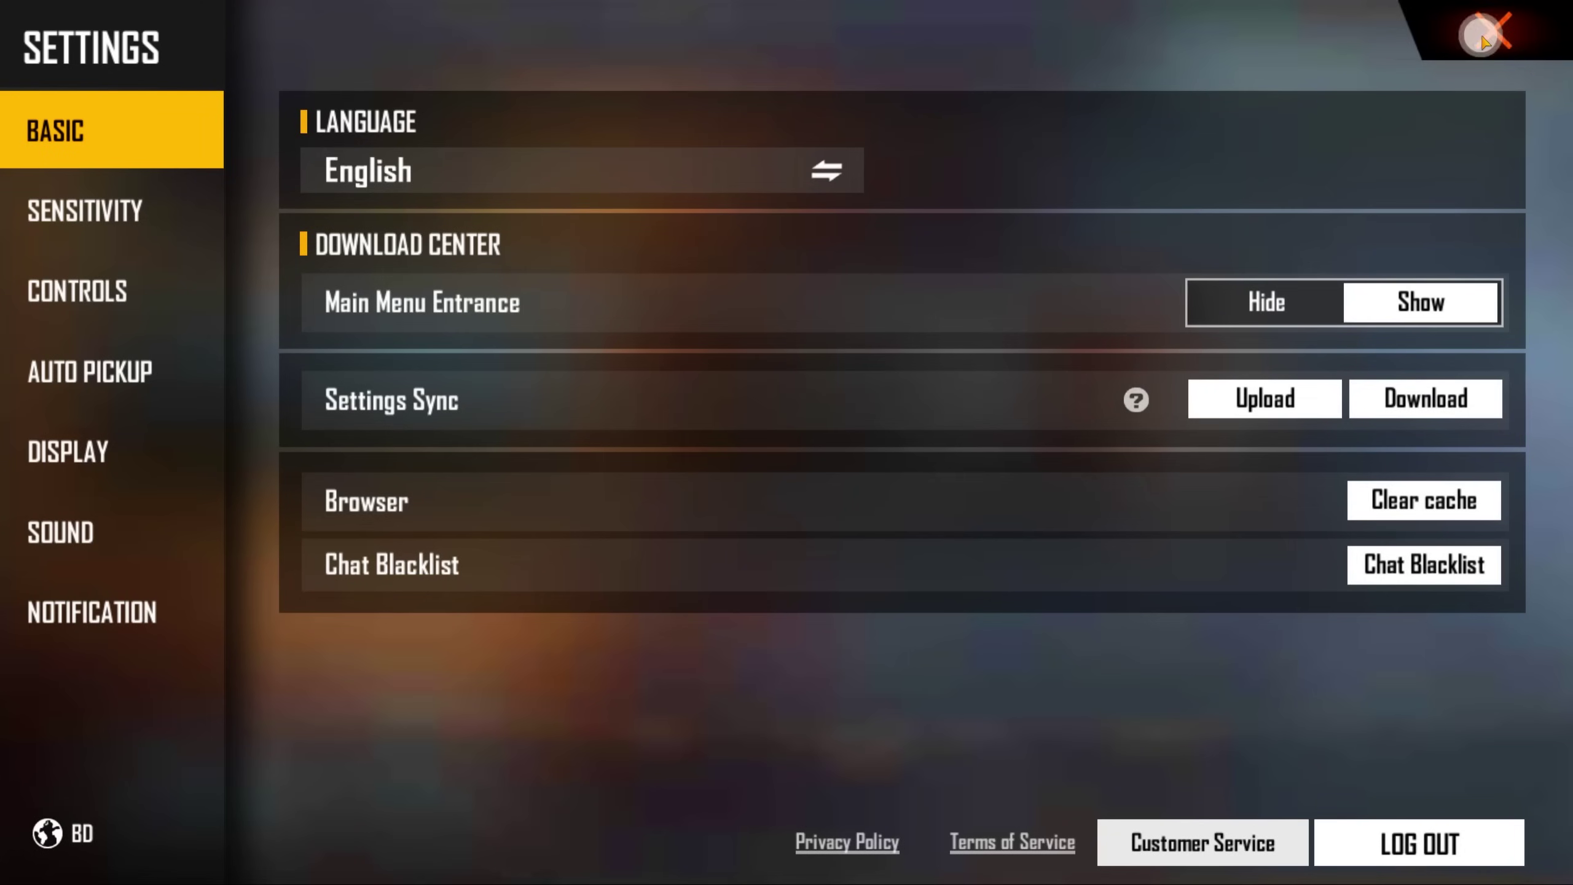